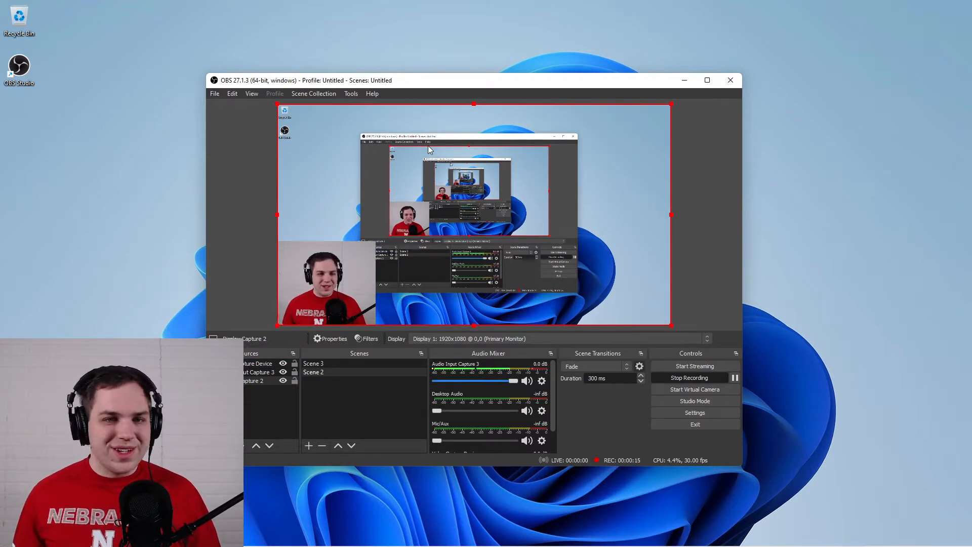
# Maximize the OBS window and hide the Video Capture Device source in Scene 2.
pyautogui.click(707, 80)
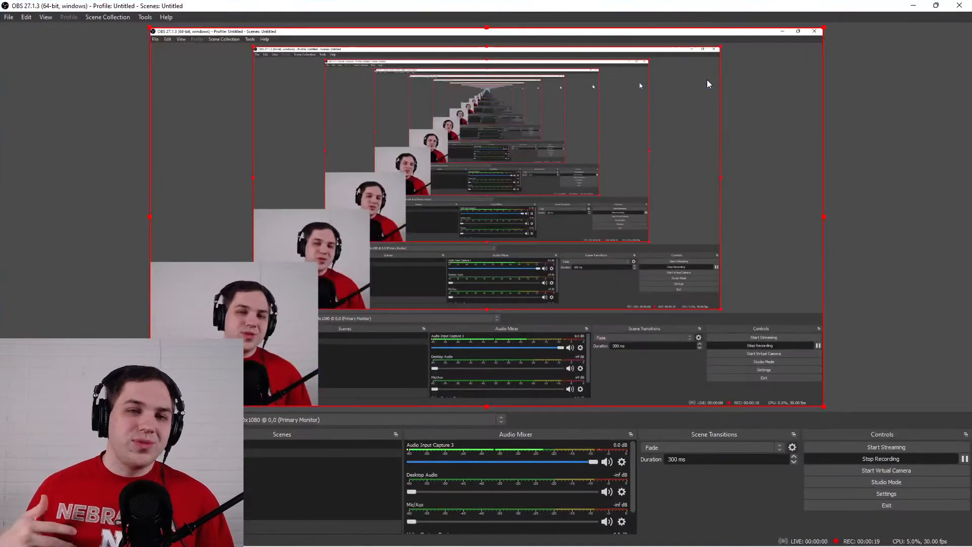
pyautogui.click(922, 164)
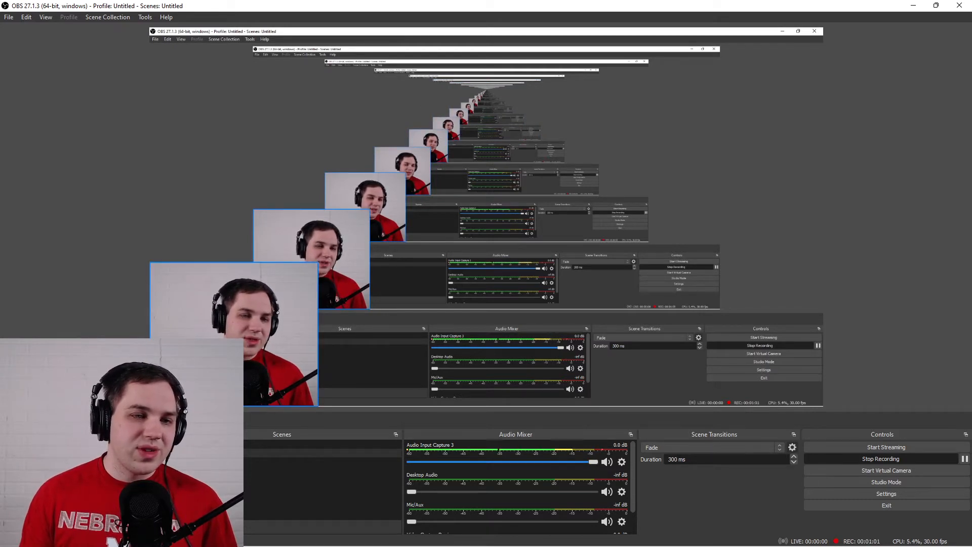
pyautogui.click(234, 324)
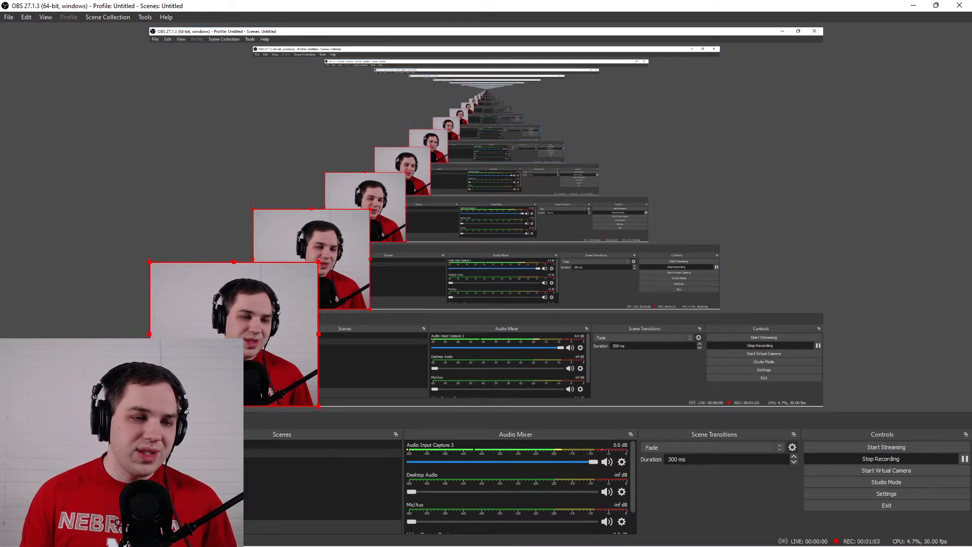
pyautogui.click(153, 445)
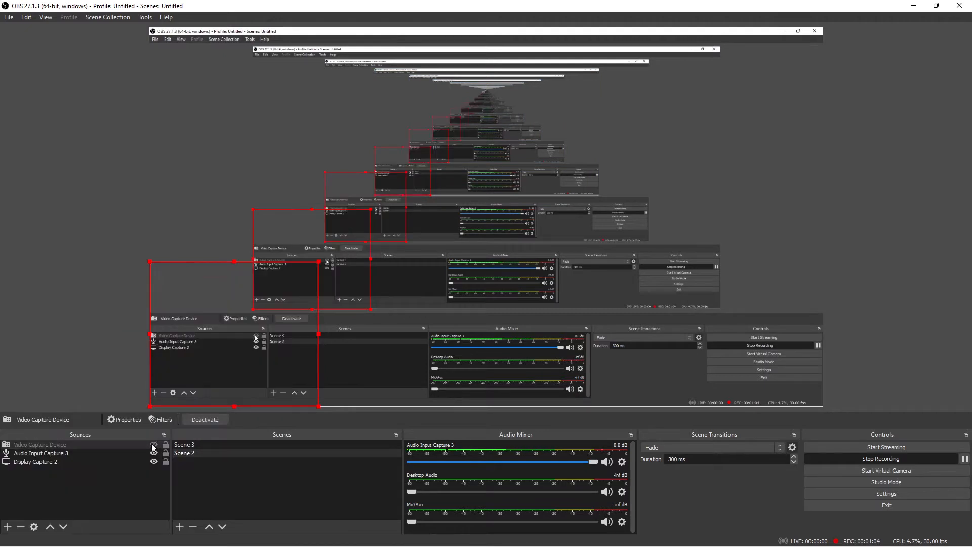
pyautogui.click(278, 498)
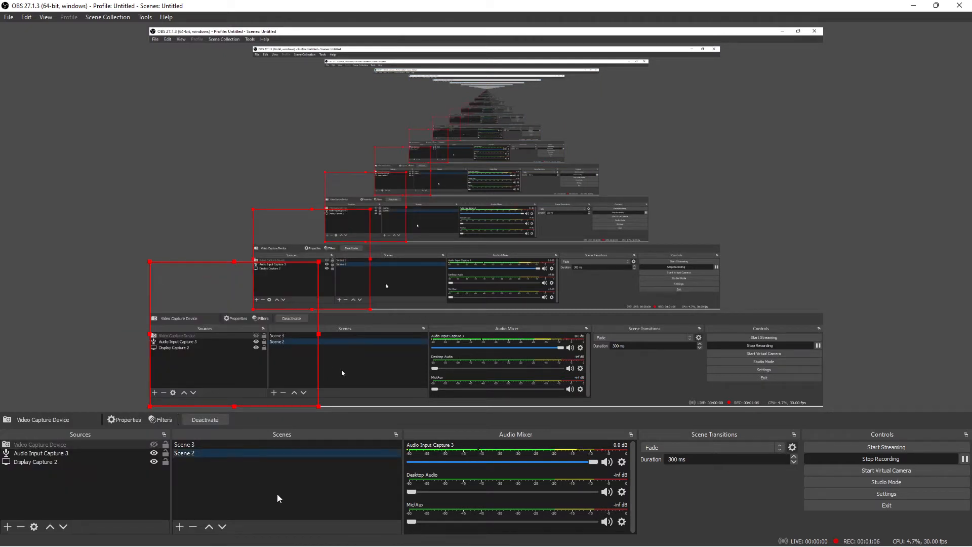
pyautogui.click(432, 387)
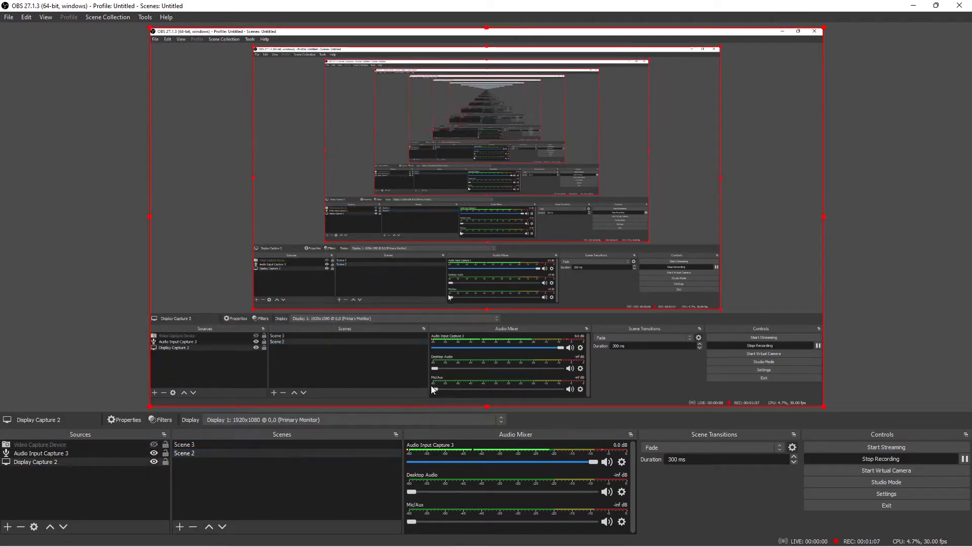
pyautogui.click(78, 383)
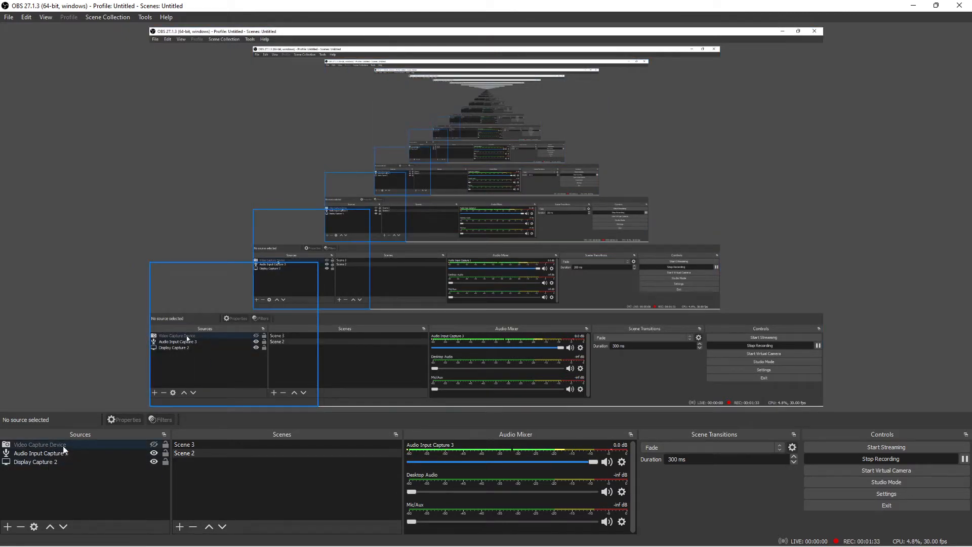
# Compare Scene 3 with Scene 2 by switching between them, and look over the options available for Scene 2.
pyautogui.click(283, 448)
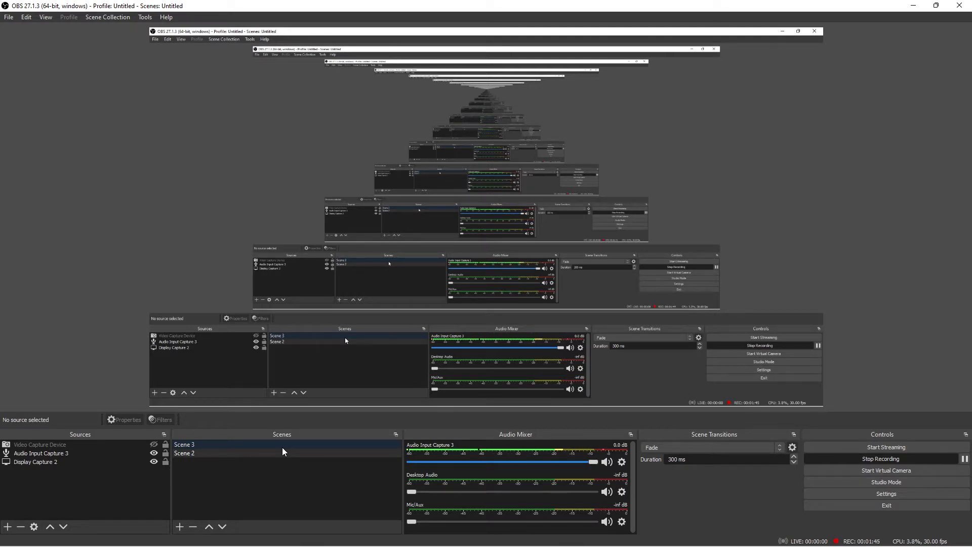
pyautogui.click(282, 452)
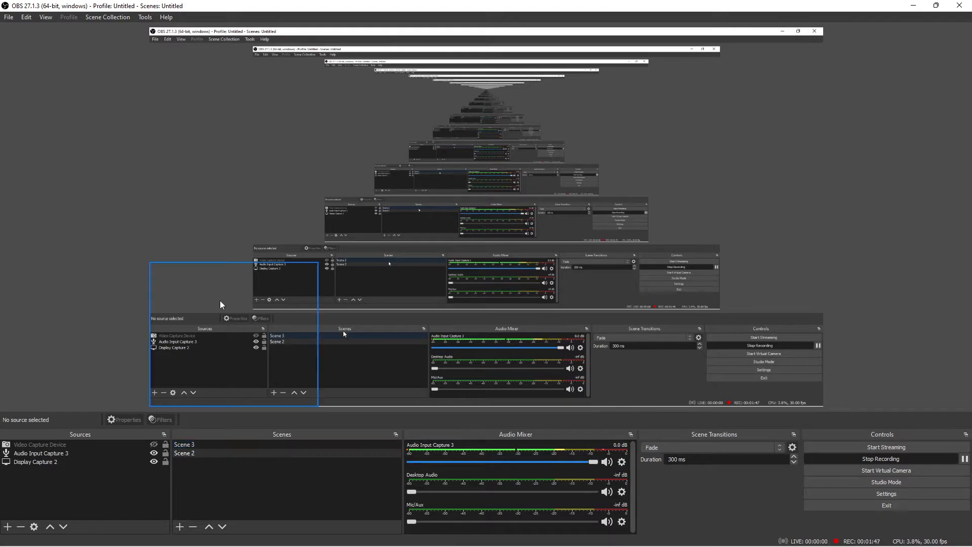
pyautogui.click(188, 445)
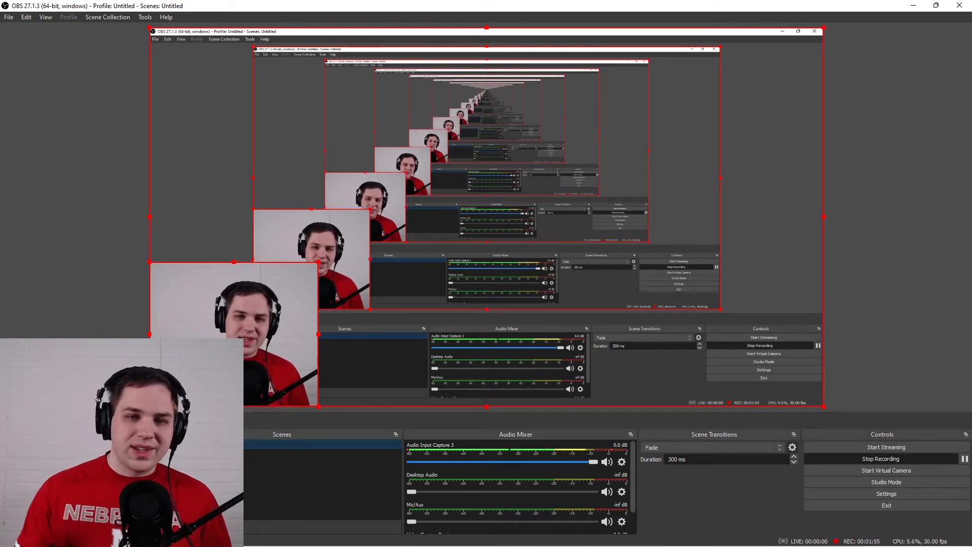
pyautogui.click(197, 452)
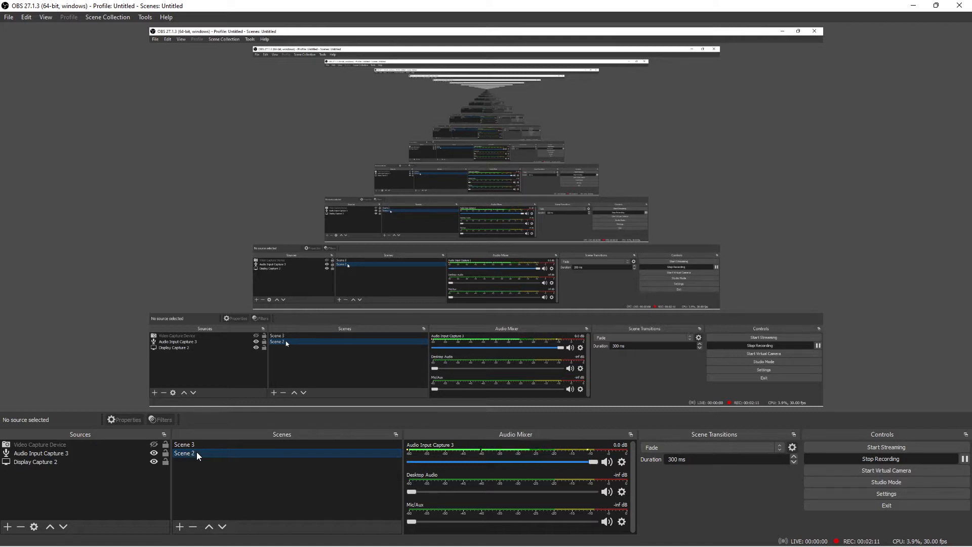
pyautogui.rightClick(198, 454)
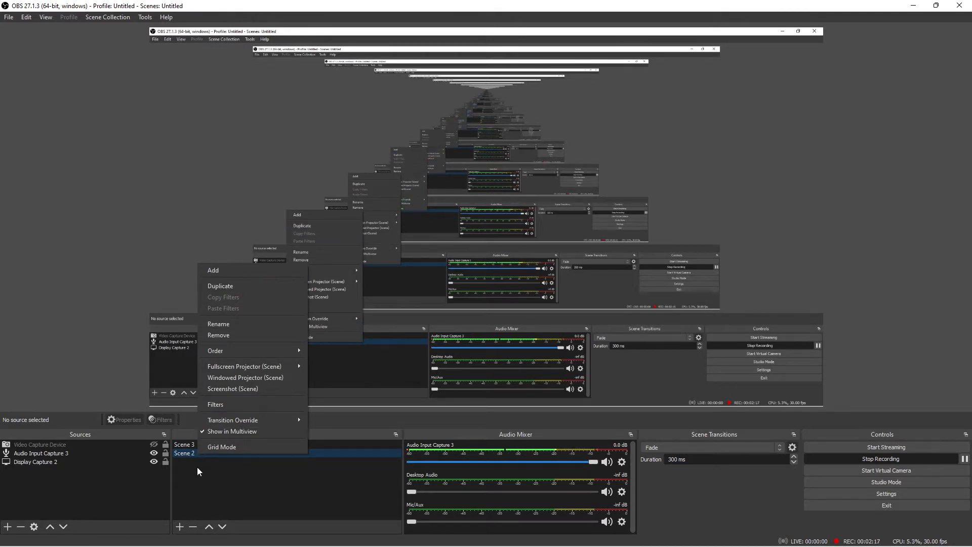
pyautogui.click(197, 470)
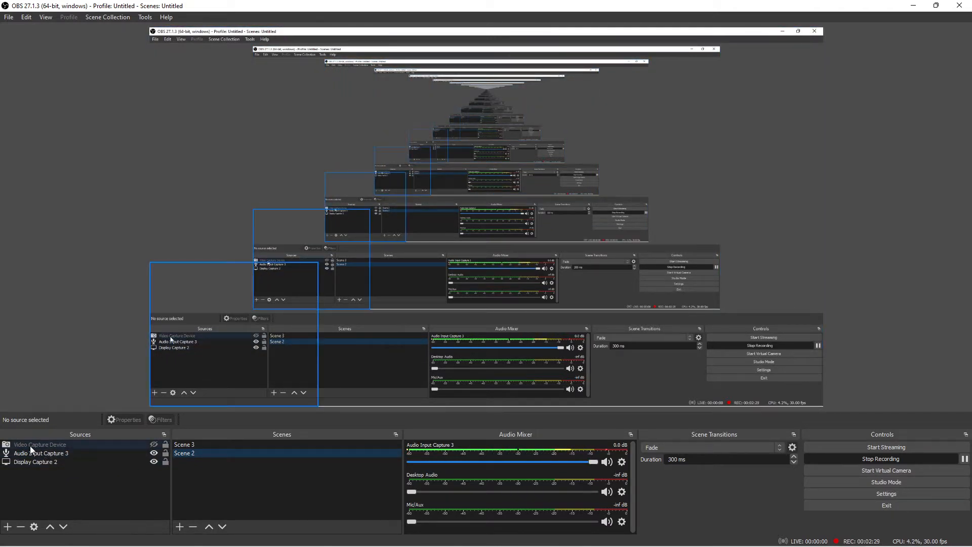
# Toggle the visibility of the Video Capture Device, Audio Input Capture 3 and Display Capture 2 sources, restoring each one.
pyautogui.click(153, 444)
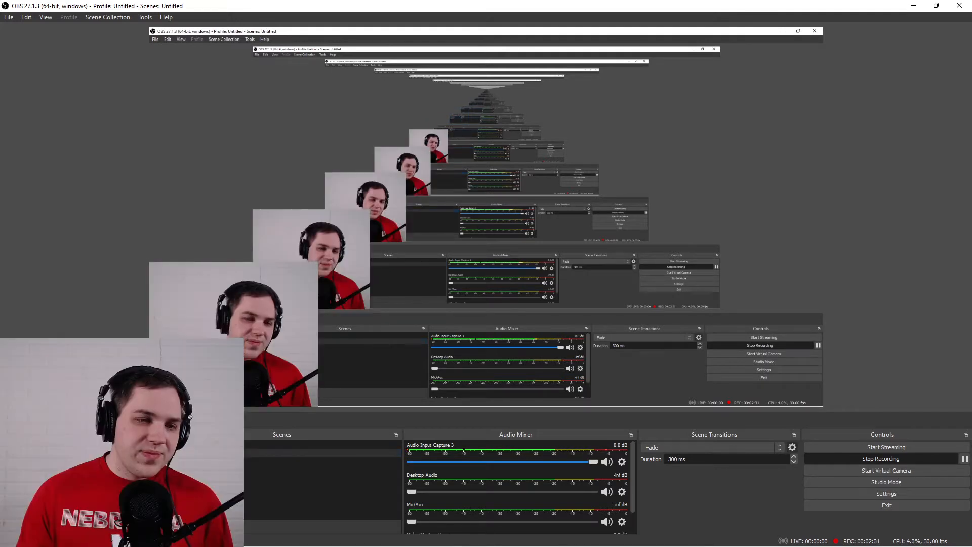
pyautogui.click(154, 444)
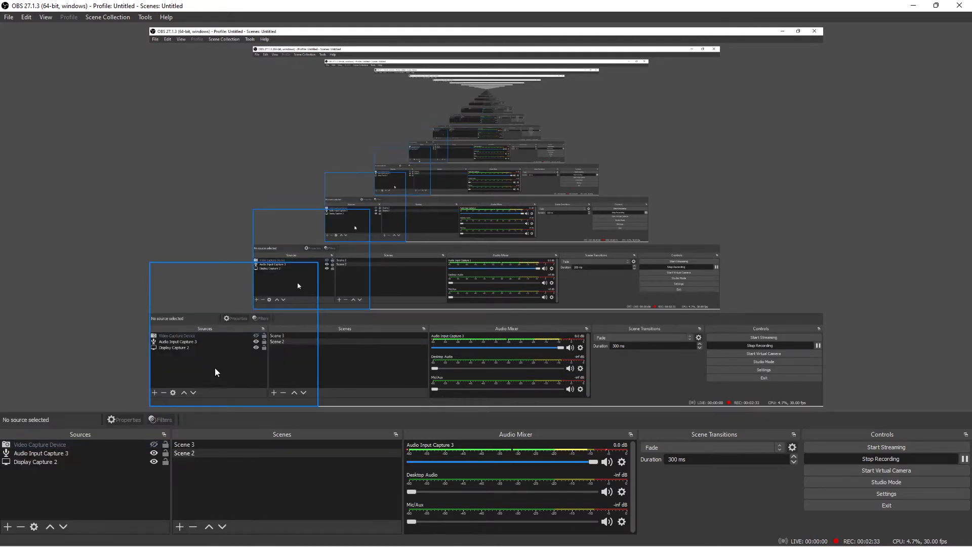
pyautogui.click(154, 453)
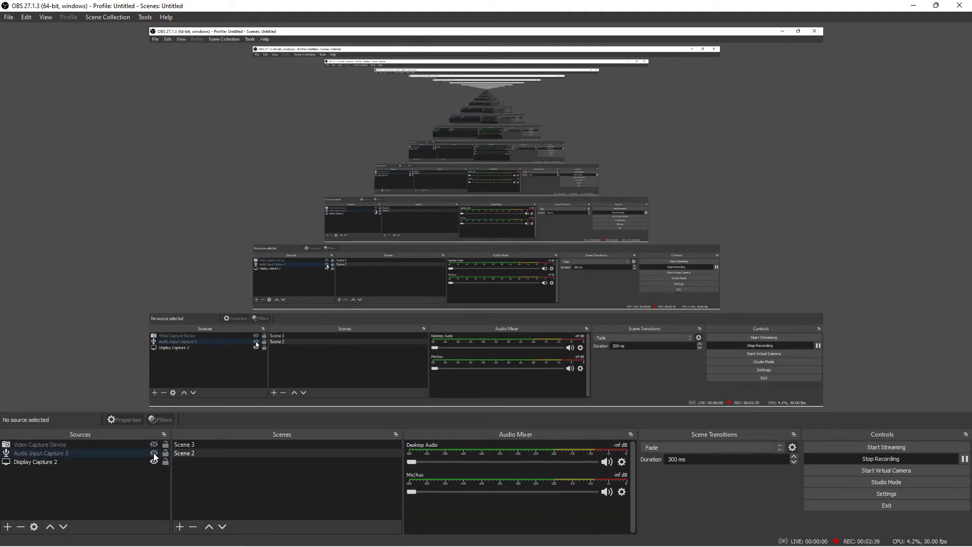
pyautogui.click(154, 454)
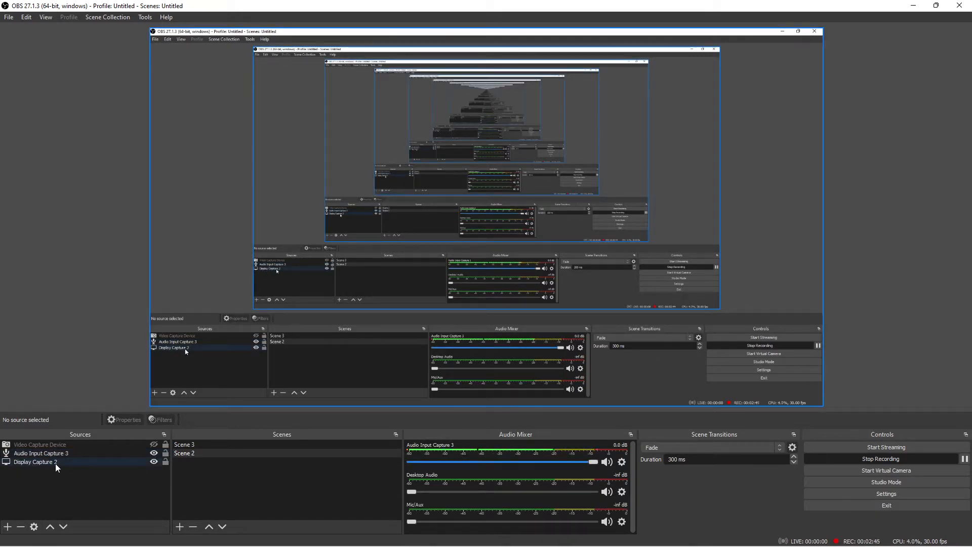
pyautogui.click(154, 461)
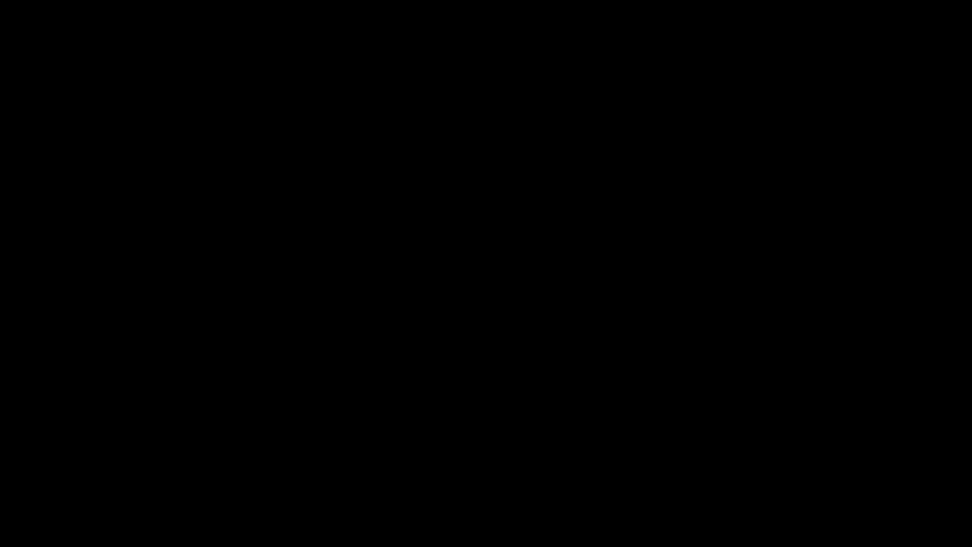
pyautogui.click(154, 461)
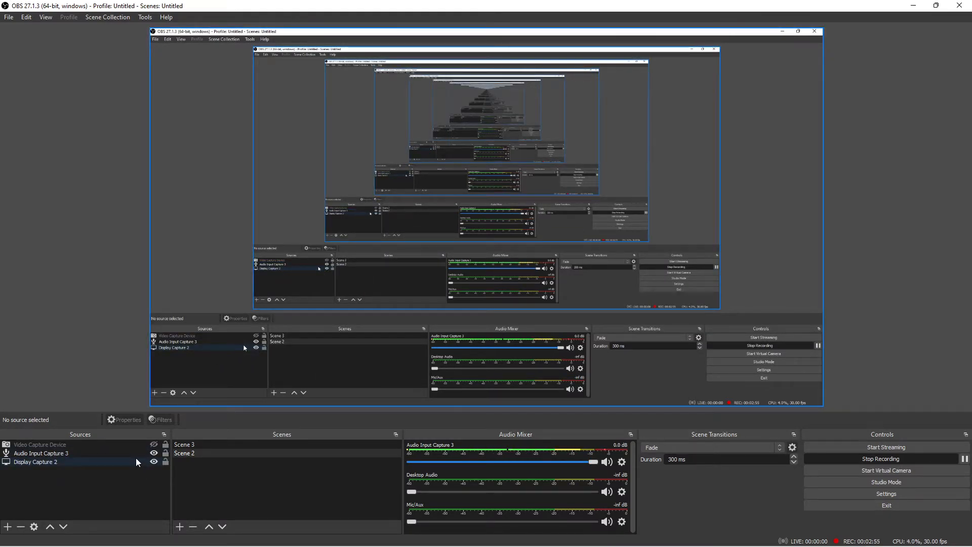
# Add a new Audio Input Capture source to Scene 2, look through its available devices and keep the Default device.
pyautogui.click(7, 526)
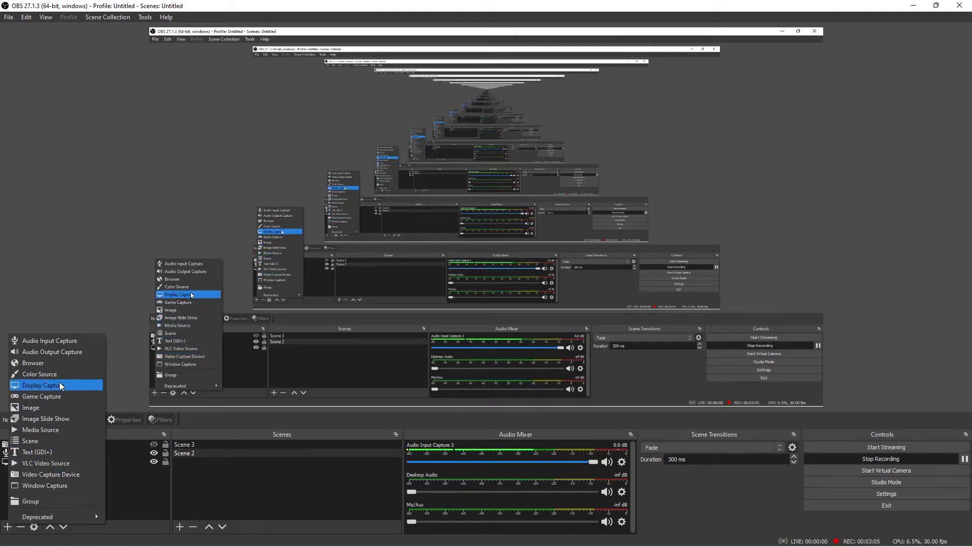
pyautogui.click(65, 338)
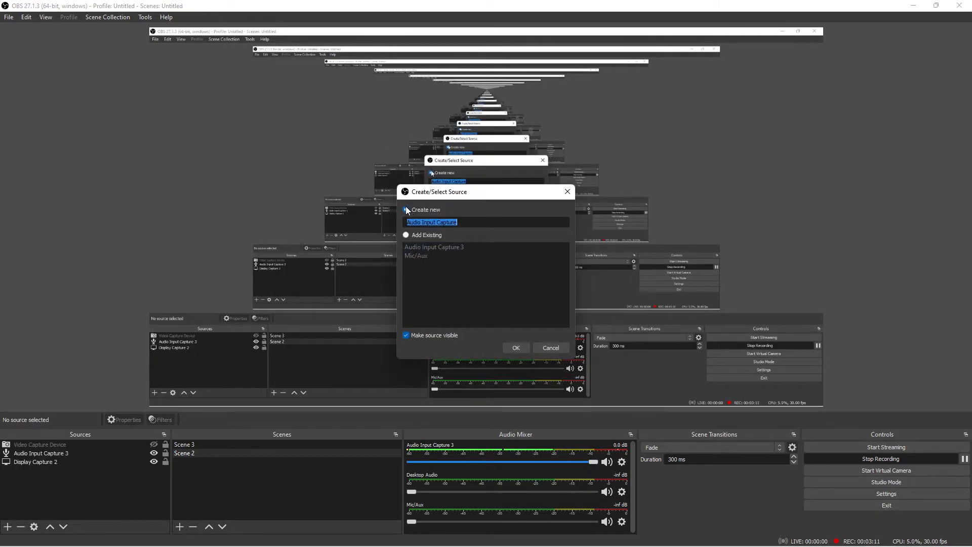
pyautogui.click(516, 347)
pyautogui.click(360, 148)
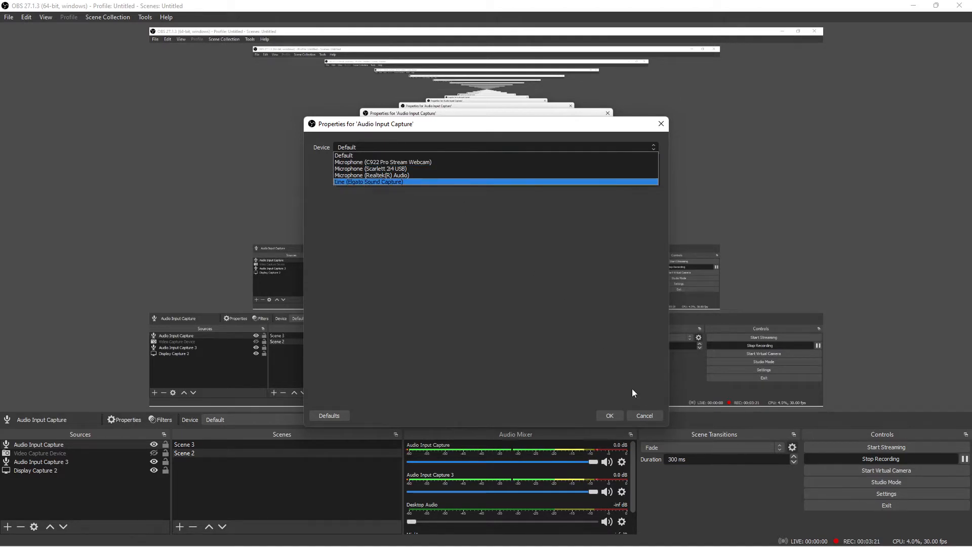
pyautogui.click(646, 413)
pyautogui.click(646, 413)
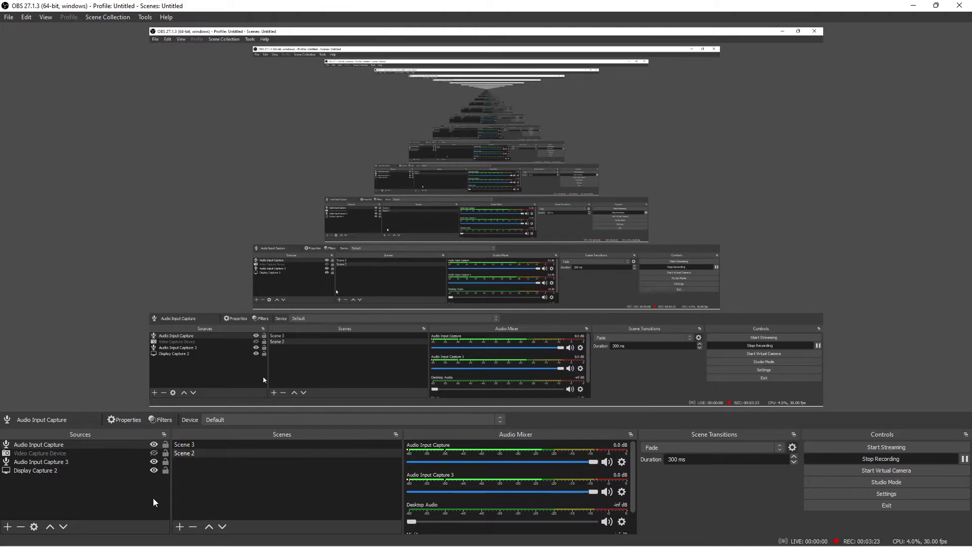
# Remove the Audio Input Capture 3 source from Scene 2 and make the Video Capture Device source visible.
pyautogui.click(43, 461)
pyautogui.rightClick(42, 461)
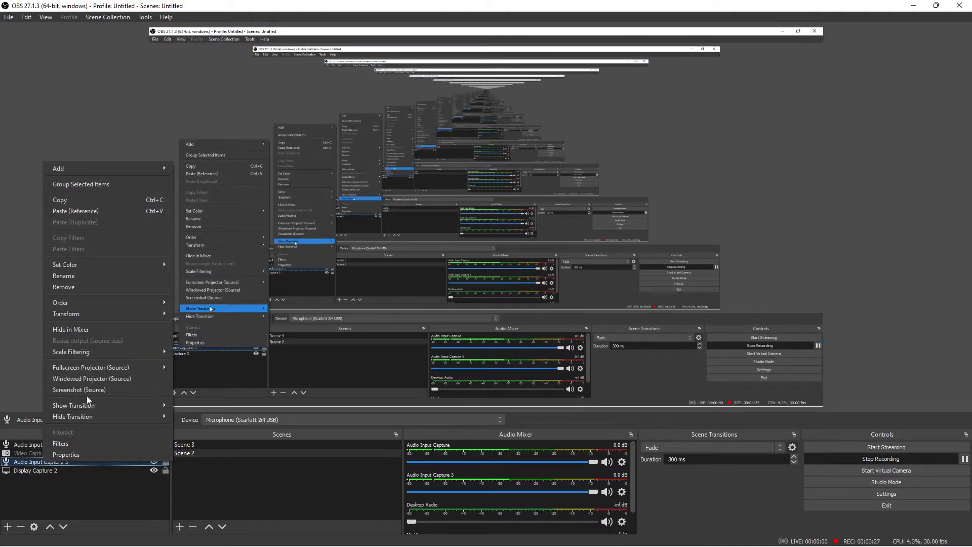
pyautogui.click(86, 286)
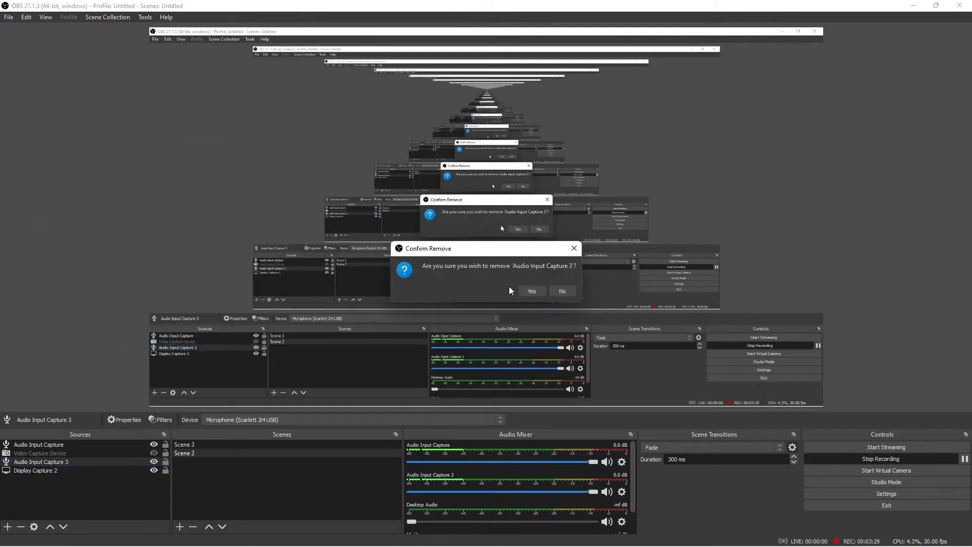
pyautogui.click(528, 290)
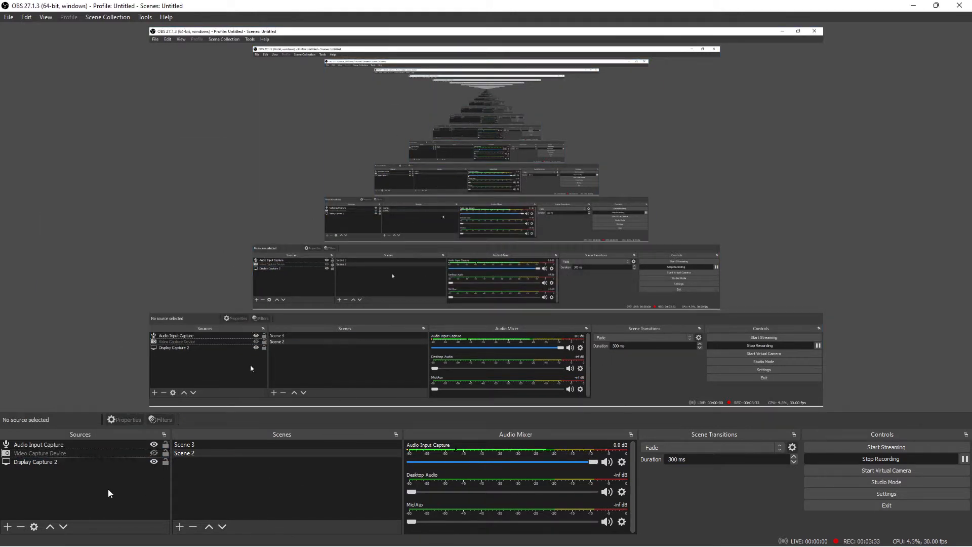
pyautogui.click(153, 453)
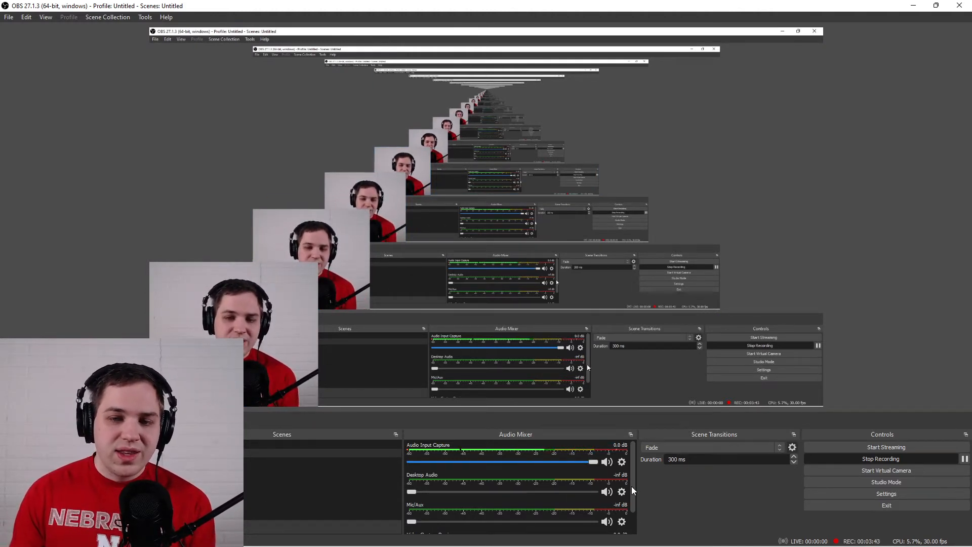
# Review the Advanced Audio Properties of the mixer's audio sources, including volume, balance, sync offset and tracks, and close them.
pyautogui.moveTo(632, 486)
pyautogui.mouseDown()
pyautogui.moveTo(633, 518)
pyautogui.moveTo(633, 475)
pyautogui.mouseUp()
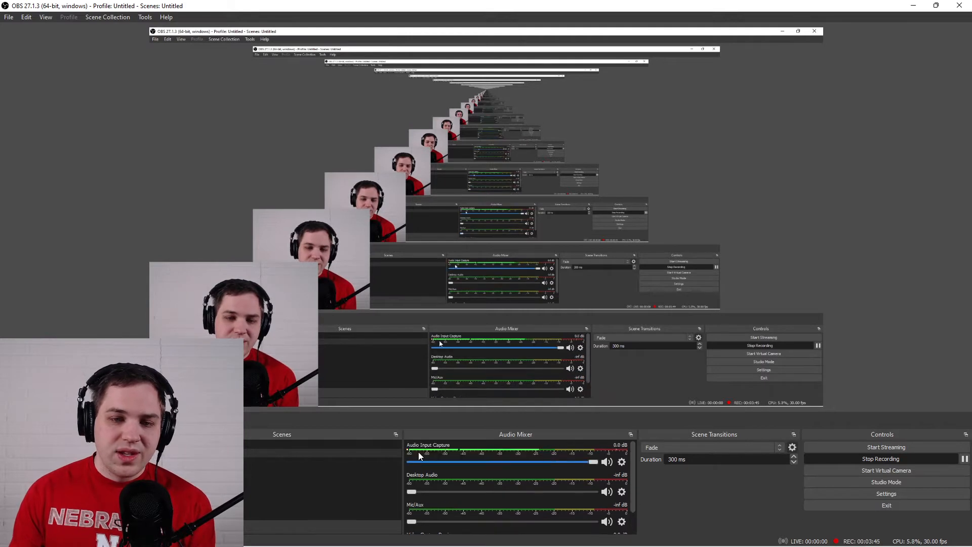
pyautogui.click(622, 461)
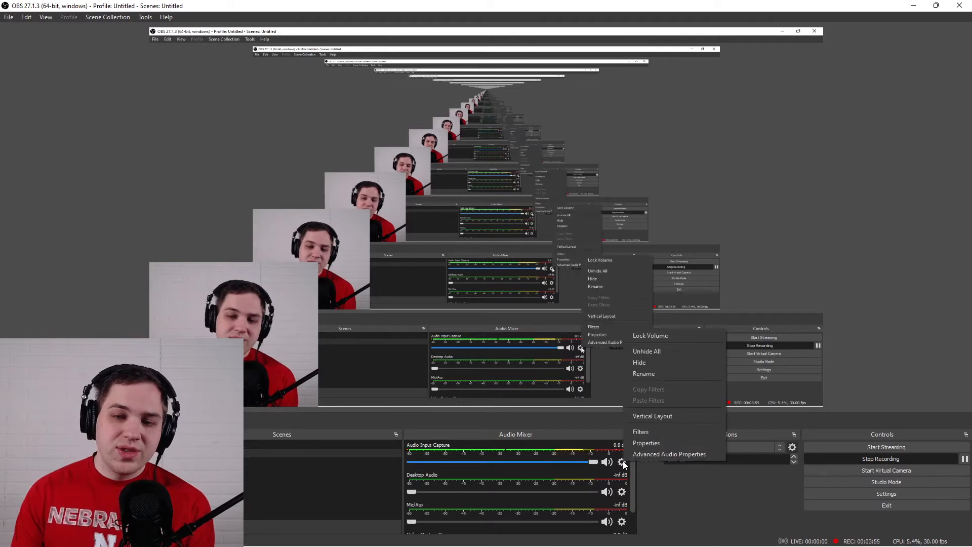
pyautogui.click(648, 455)
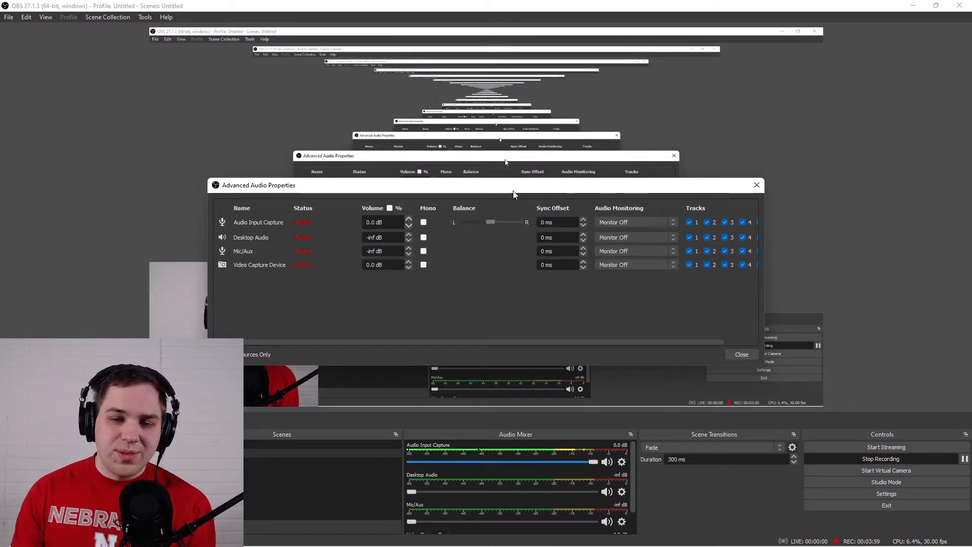
pyautogui.moveTo(511, 185); pyautogui.dragTo(638, 201)
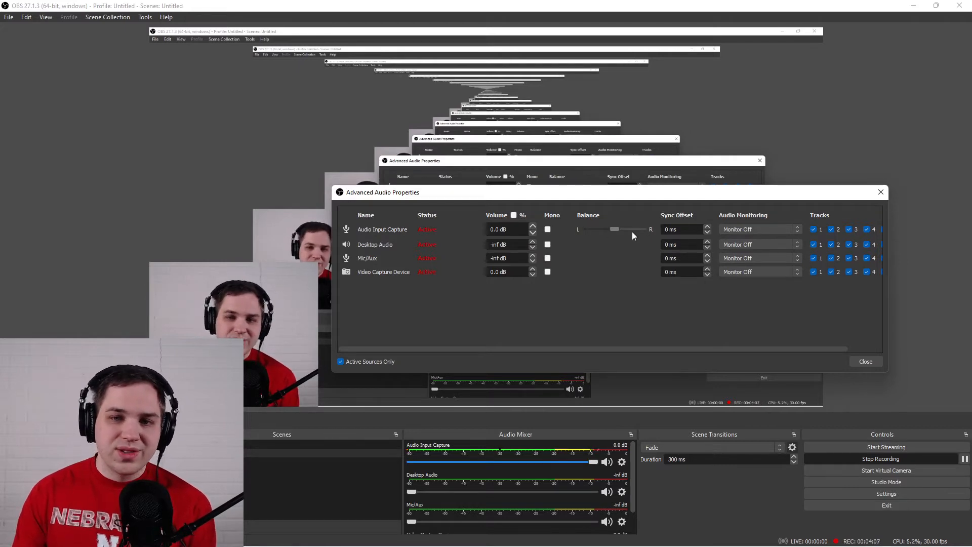
pyautogui.click(866, 362)
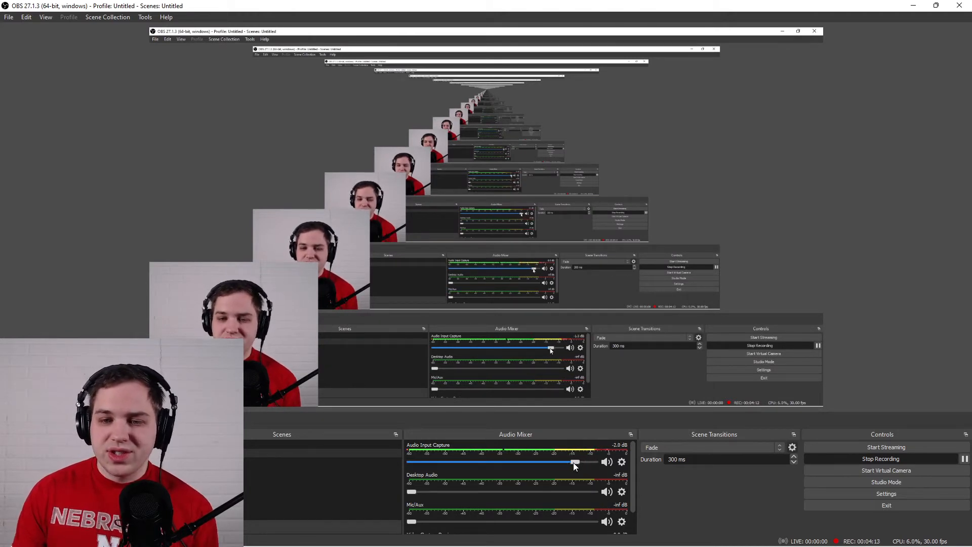
# Try out the Audio Input Capture volume, return it to 0.0 dB, and look through the other mixer channels.
pyautogui.moveTo(525, 462); pyautogui.dragTo(616, 465)
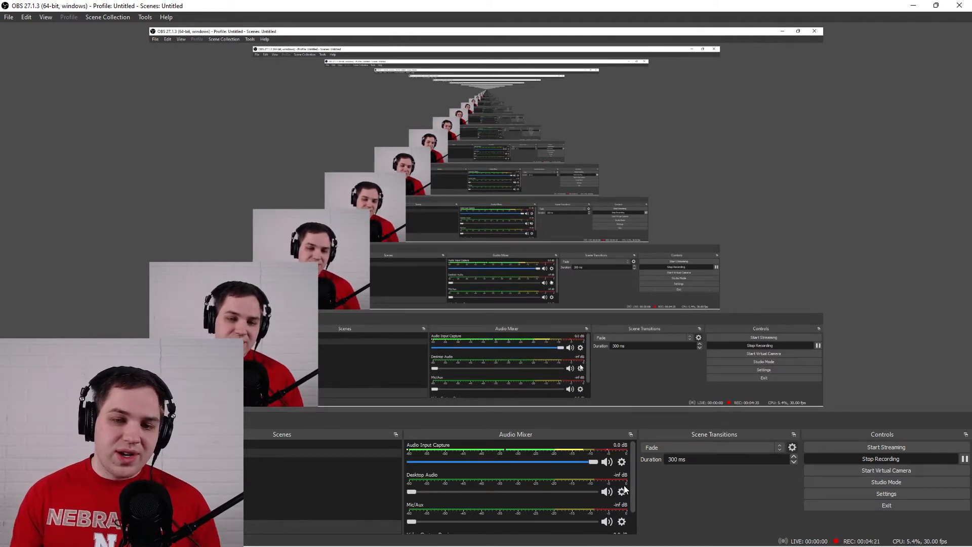
pyautogui.scroll(-2, 633, 482)
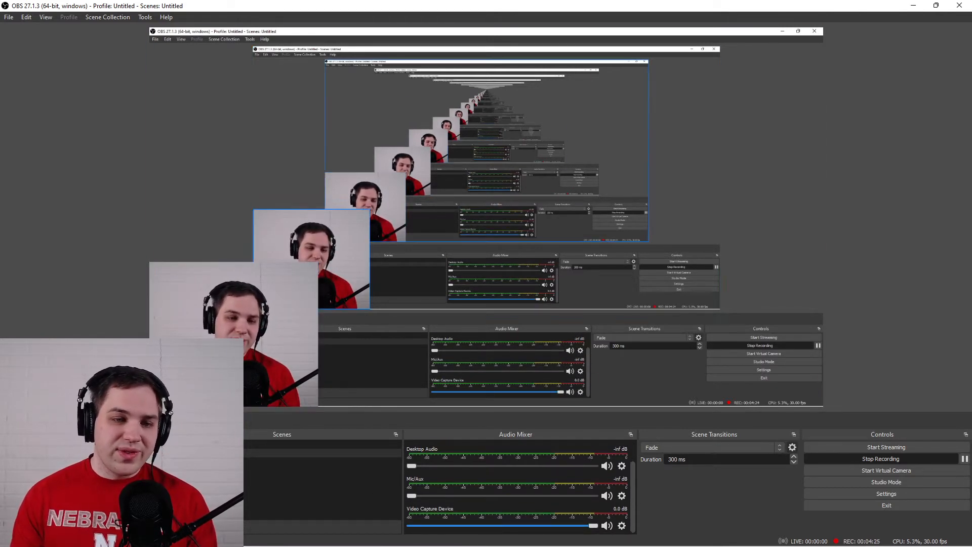
pyautogui.scroll(2, 633, 493)
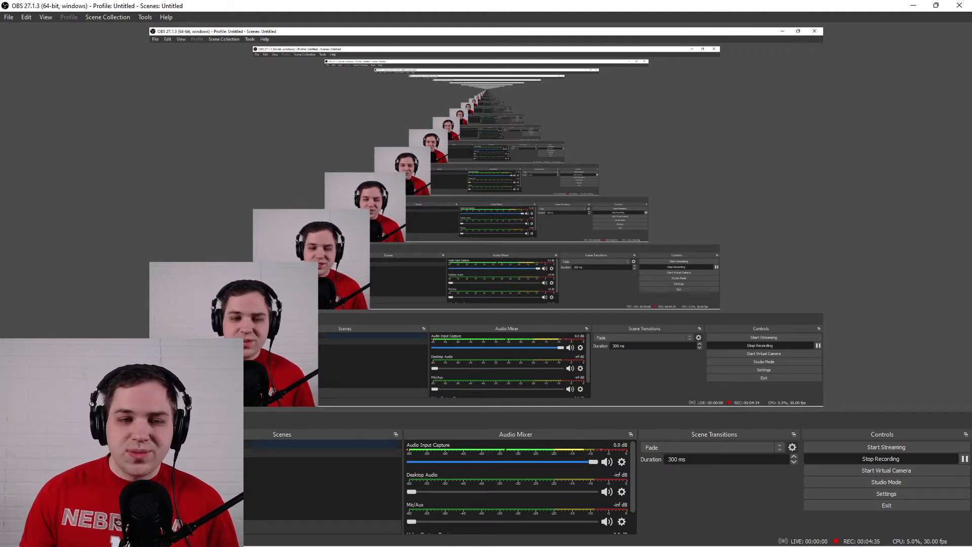
# Switch back and forth between Scene 3 and Scene 2 to preview the Fade transition.
pyautogui.click(203, 444)
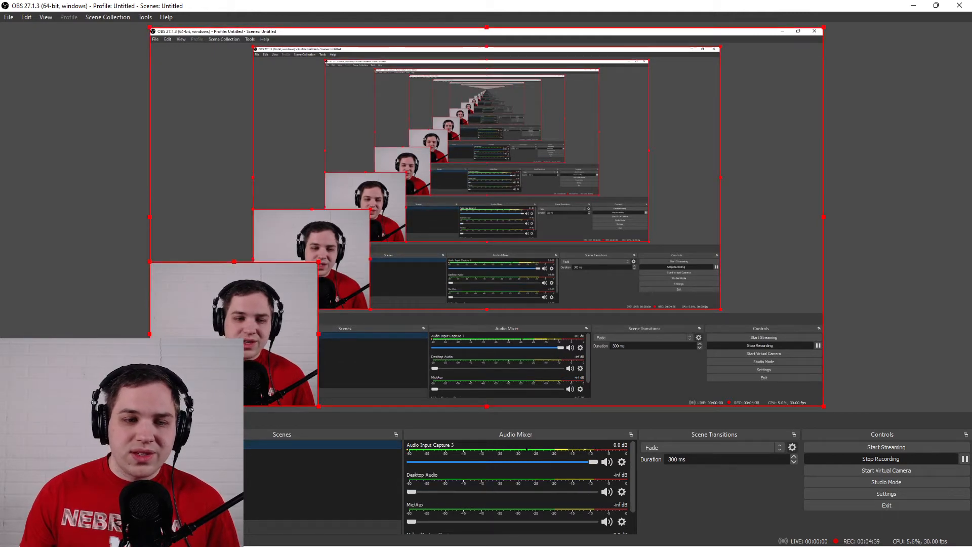
pyautogui.click(208, 448)
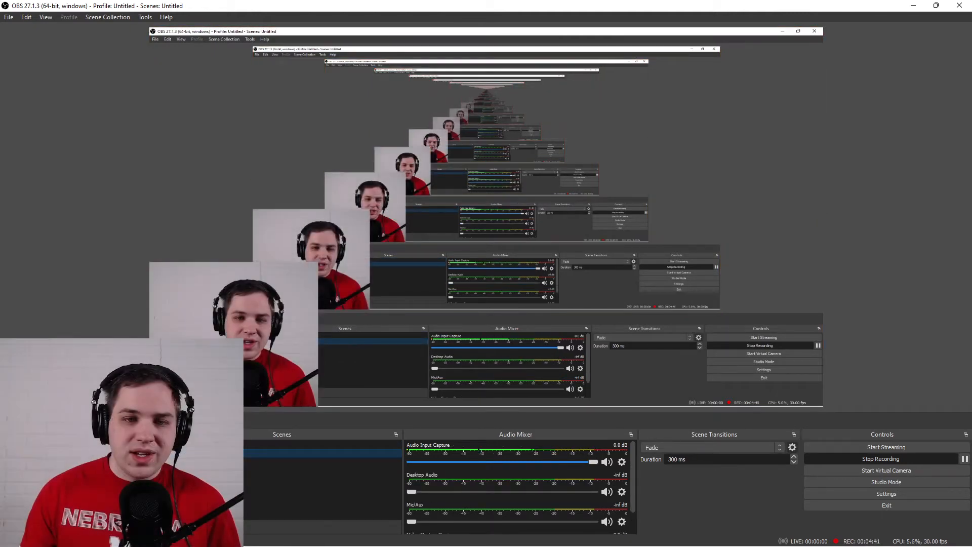
pyautogui.click(208, 444)
pyautogui.click(205, 454)
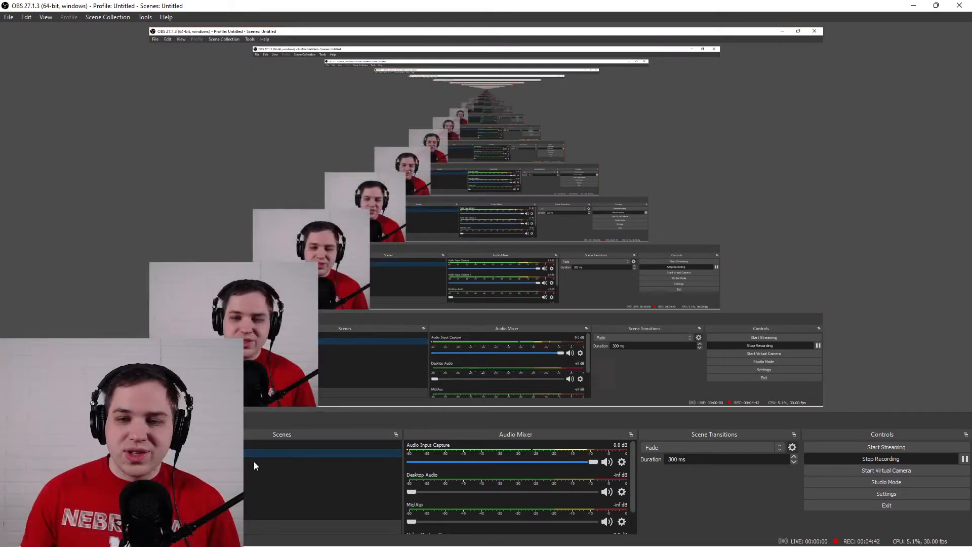
# Set the Fade transition's duration to 1000 ms and try it by switching to Scene 2 and back to Scene 3.
pyautogui.click(777, 460)
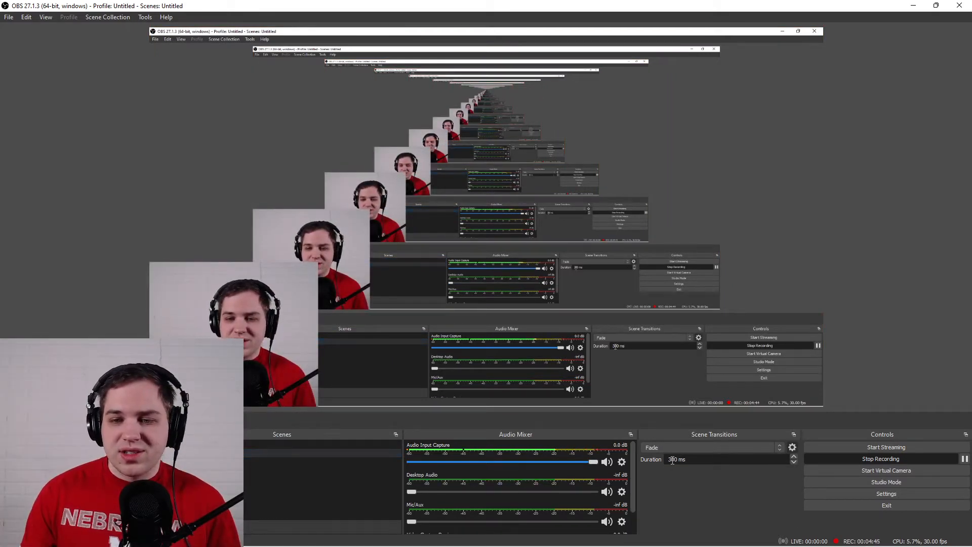
pyautogui.moveTo(672, 460); pyautogui.dragTo(657, 461)
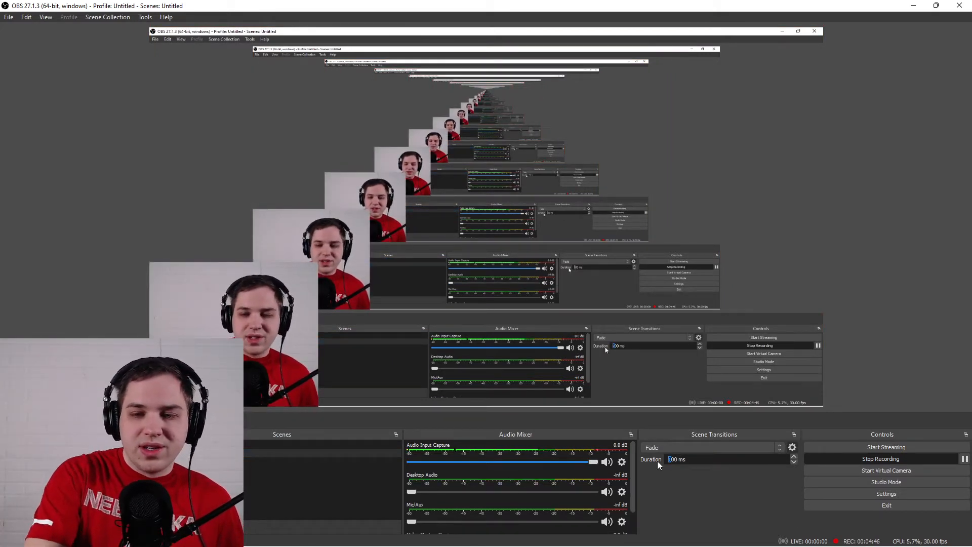
pyautogui.write('10')
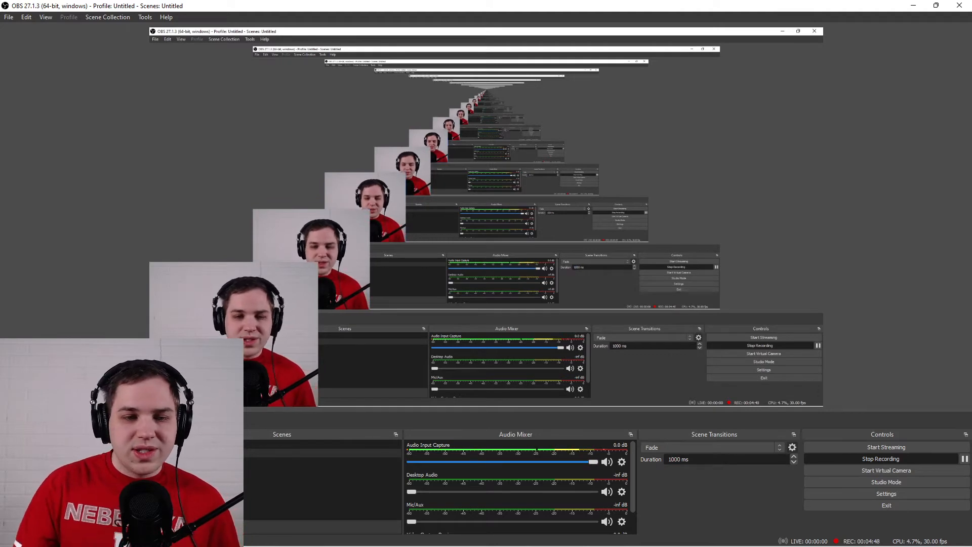
pyautogui.click(186, 453)
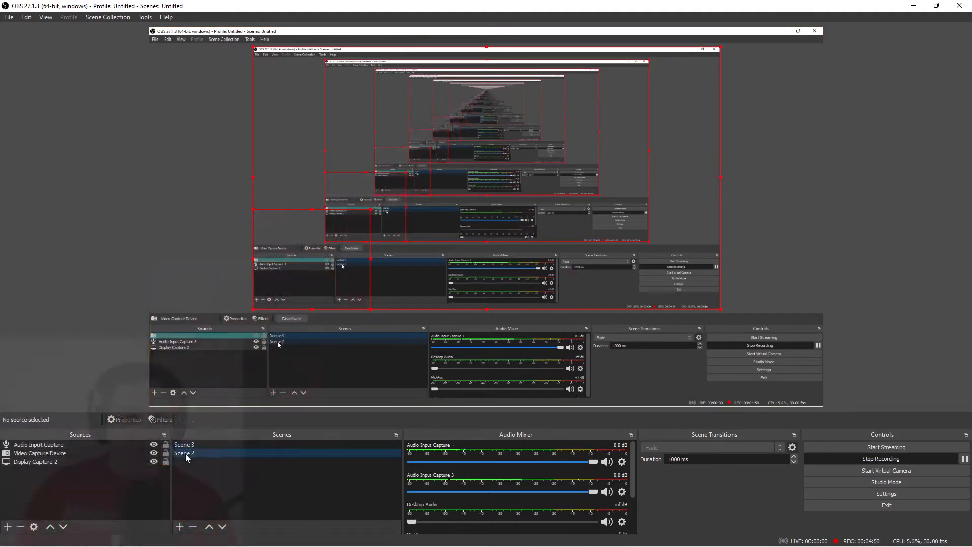
pyautogui.click(187, 447)
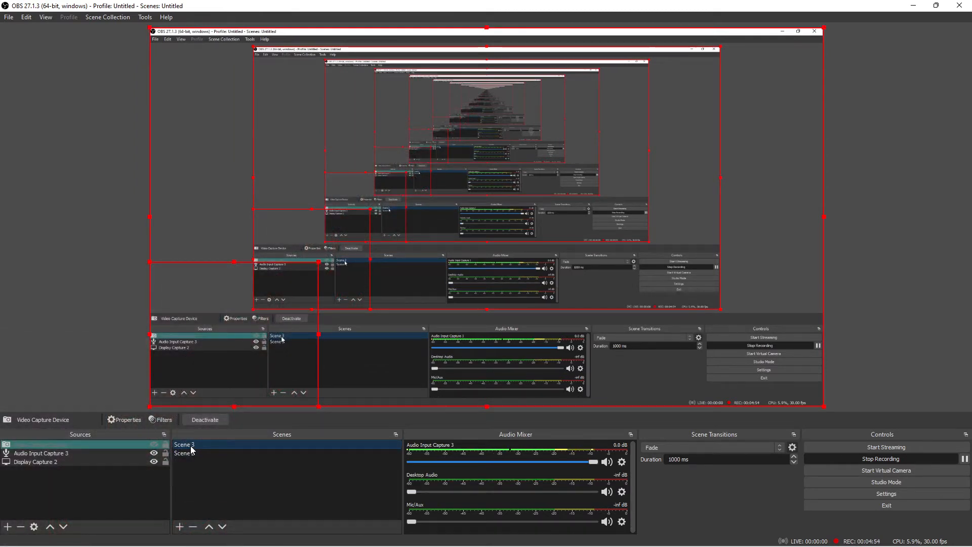
# Add a Swipe transition with its default name and Left direction, and try it by switching between Scene 2 and Scene 3.
pyautogui.click(766, 447)
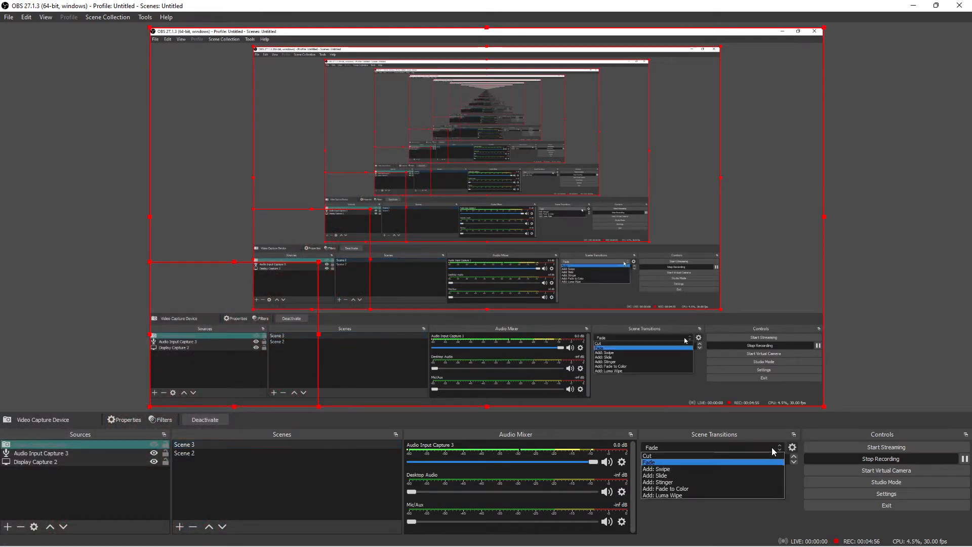
pyautogui.click(733, 469)
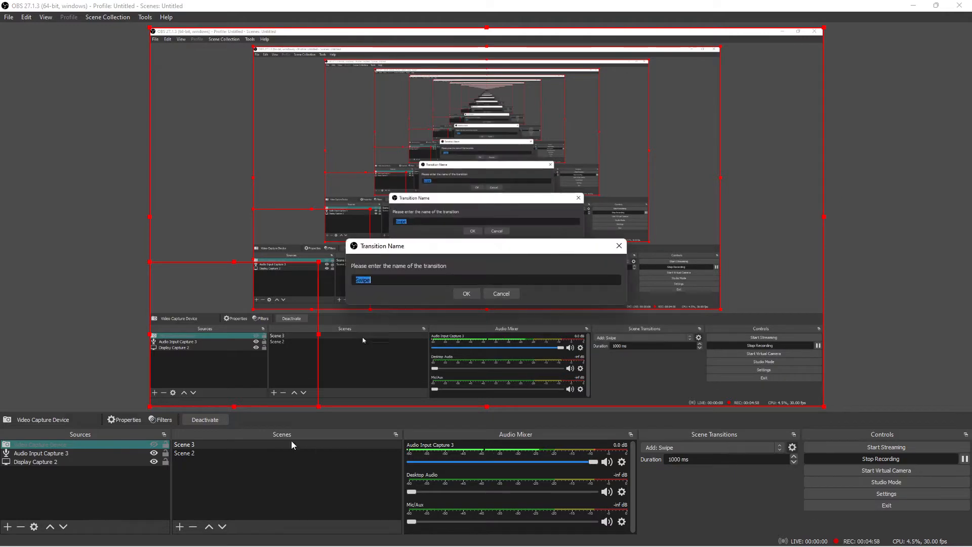
pyautogui.click(467, 293)
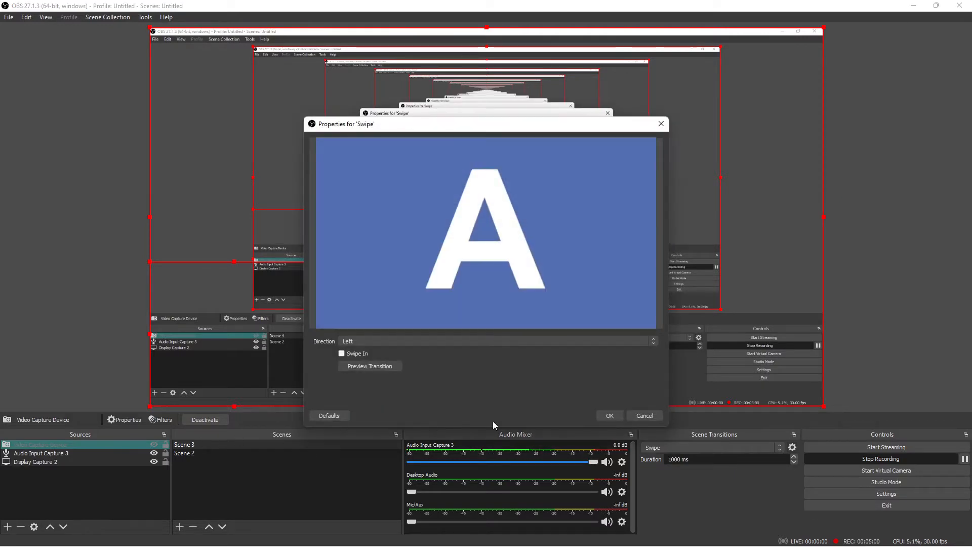
pyautogui.click(610, 415)
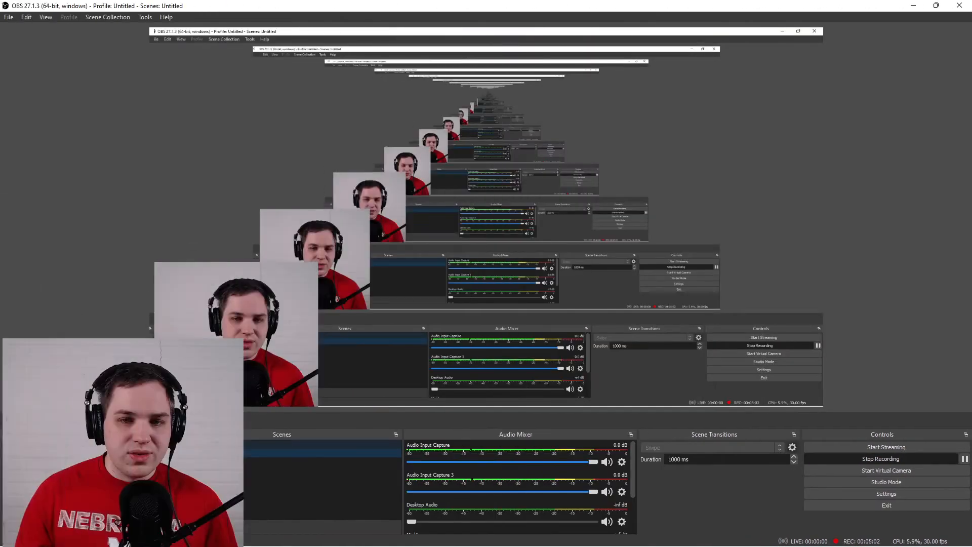
pyautogui.click(211, 444)
pyautogui.click(210, 454)
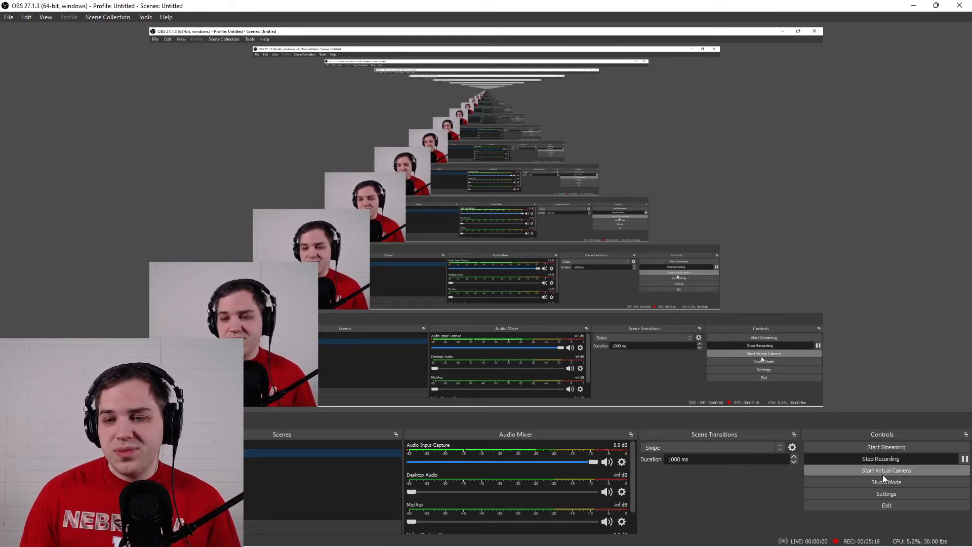
# Look at the General settings, and examine the Remux Recordings dialog with its recording file browser, closing both without changes.
pyautogui.click(907, 493)
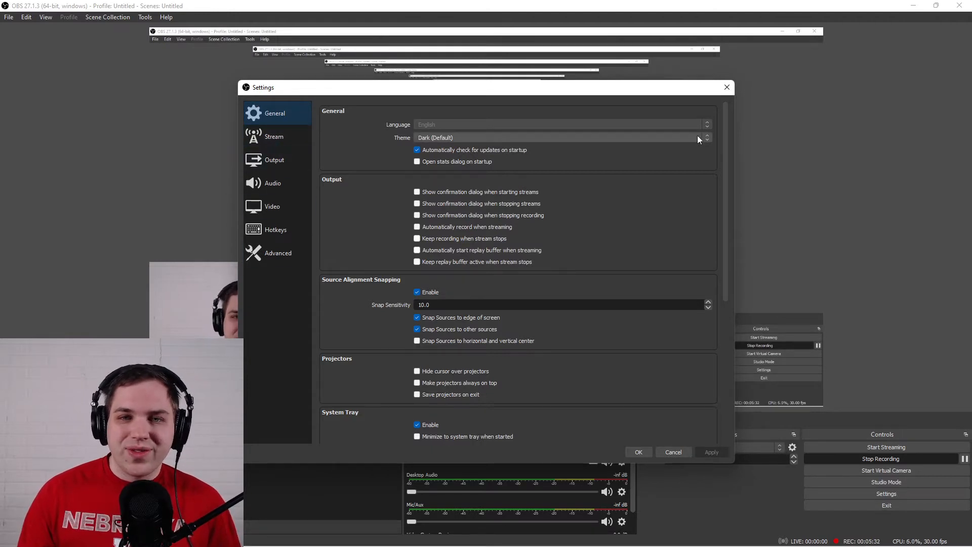
pyautogui.click(728, 86)
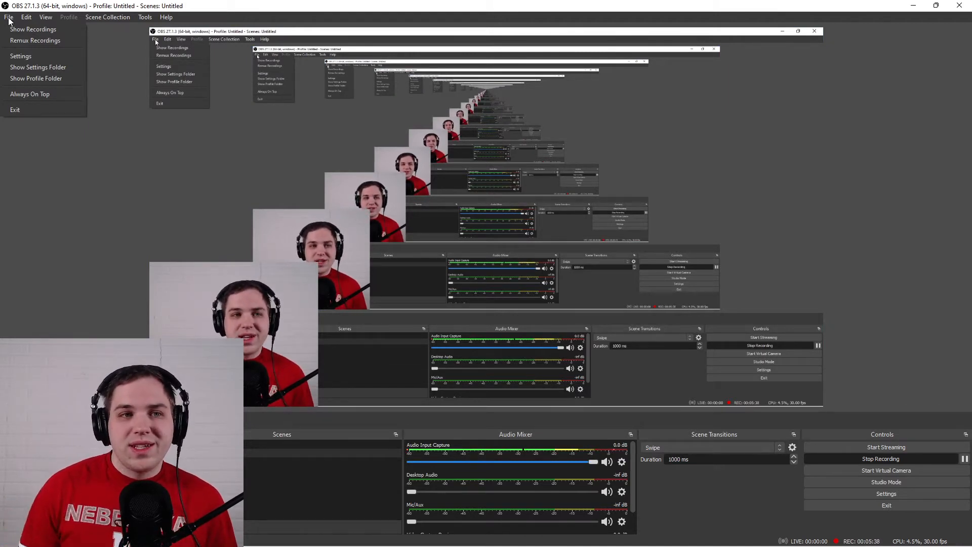
pyautogui.click(25, 41)
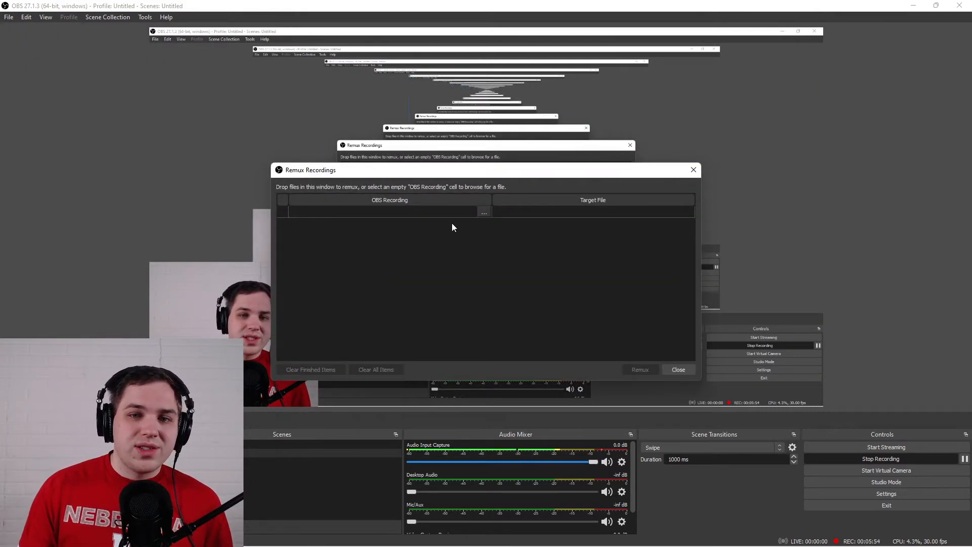
pyautogui.click(483, 212)
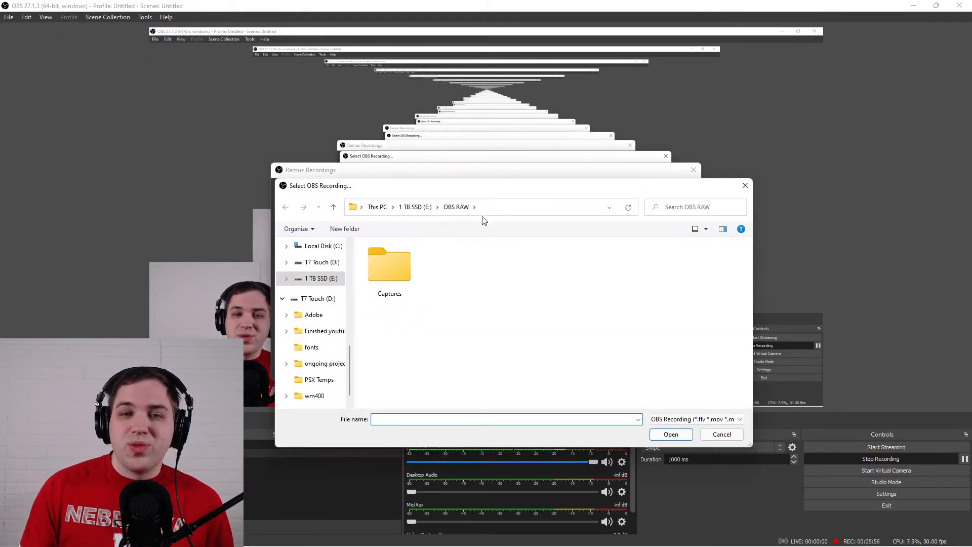
pyautogui.click(745, 186)
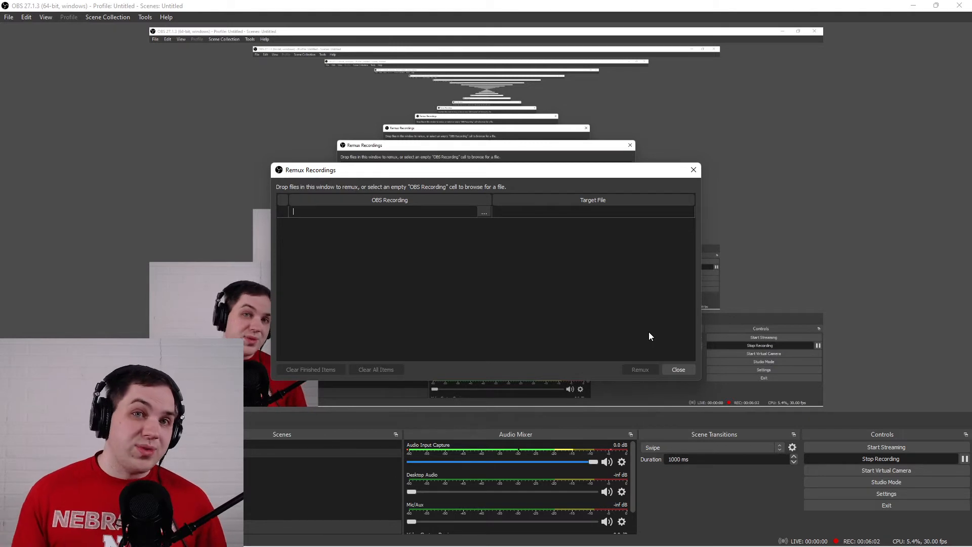
pyautogui.click(695, 172)
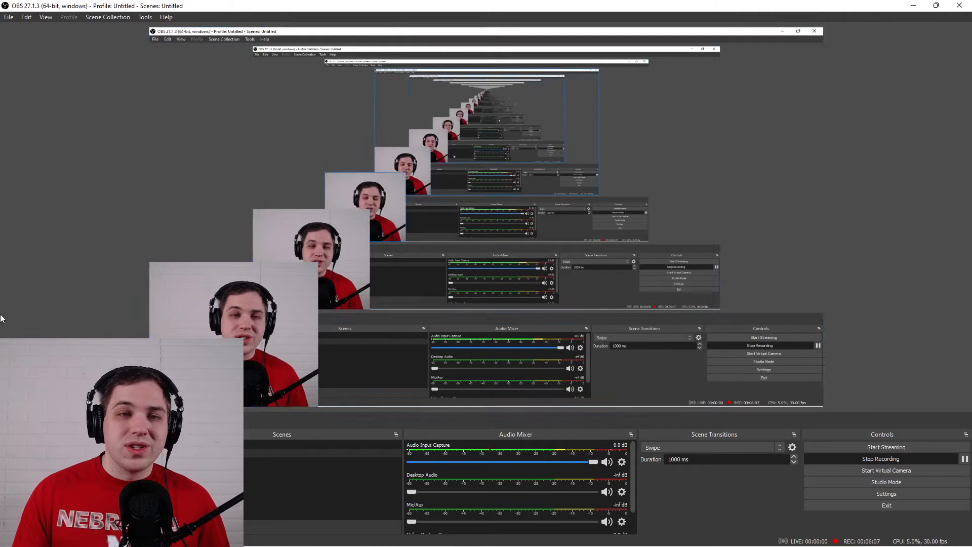
# Look through the program's file, edit, transform, view, scene collection, tools and help commands without running any.
pyautogui.click(9, 17)
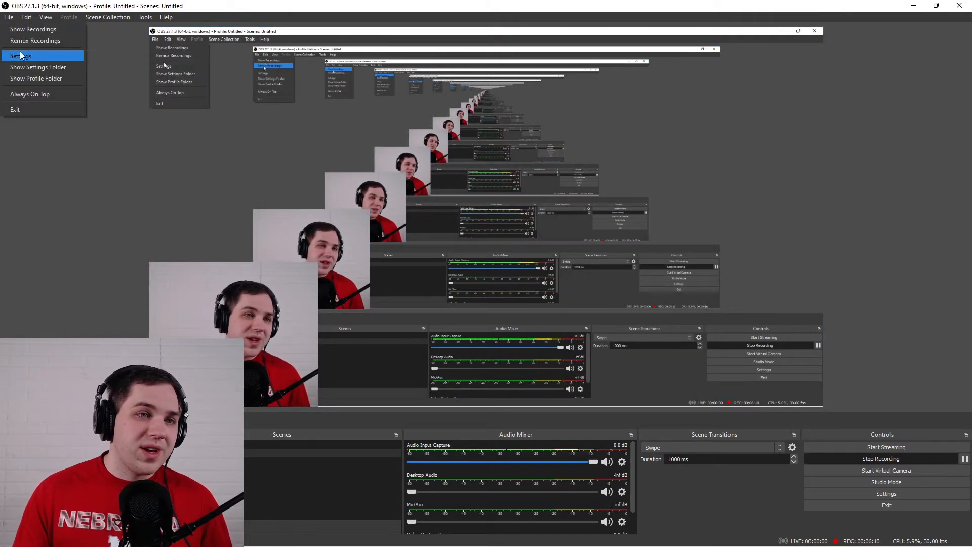
pyautogui.click(26, 17)
pyautogui.click(27, 17)
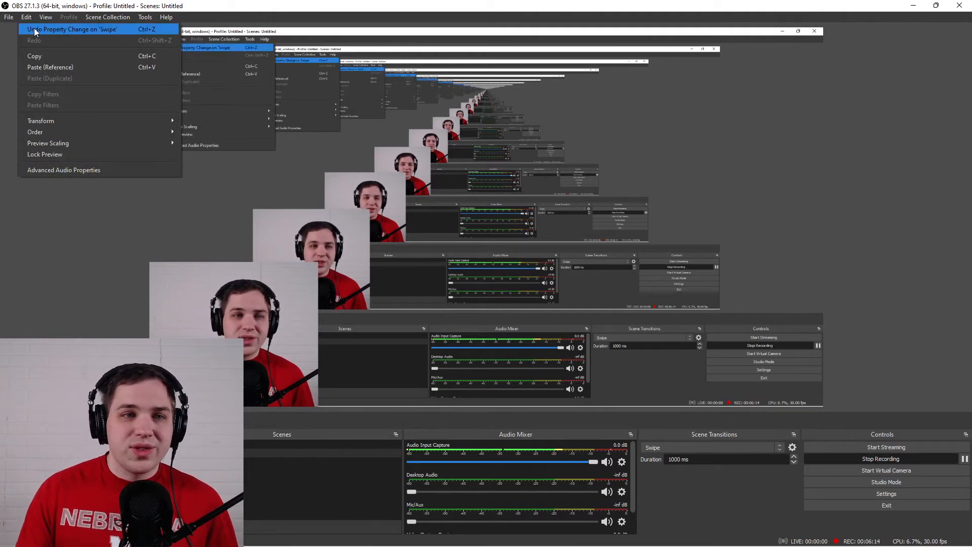
pyautogui.moveTo(62, 121)
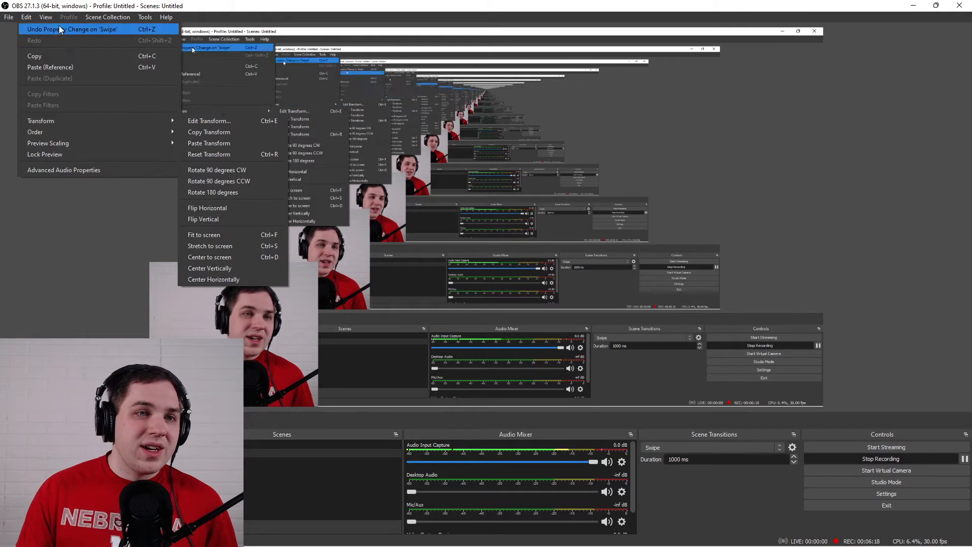
pyautogui.moveTo(48, 19)
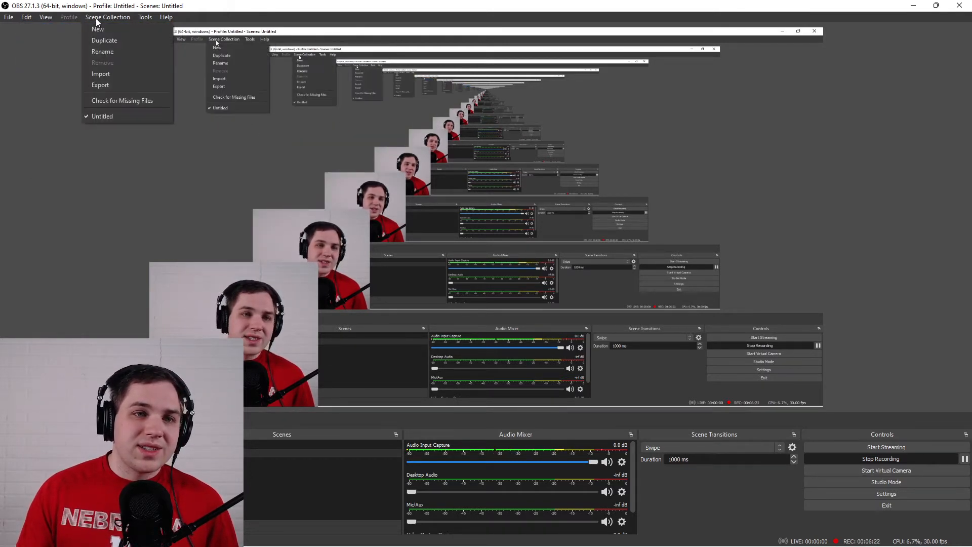
pyautogui.moveTo(140, 18)
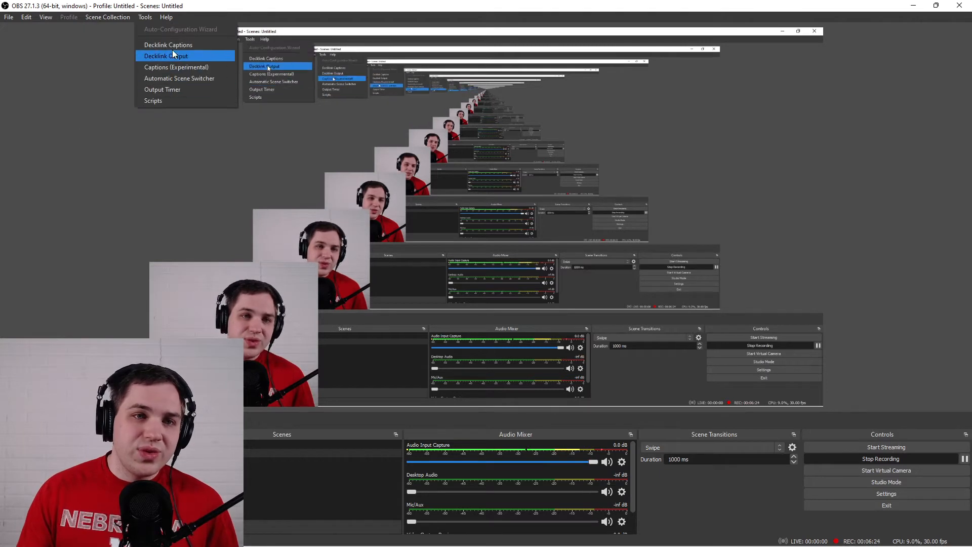
pyautogui.click(168, 18)
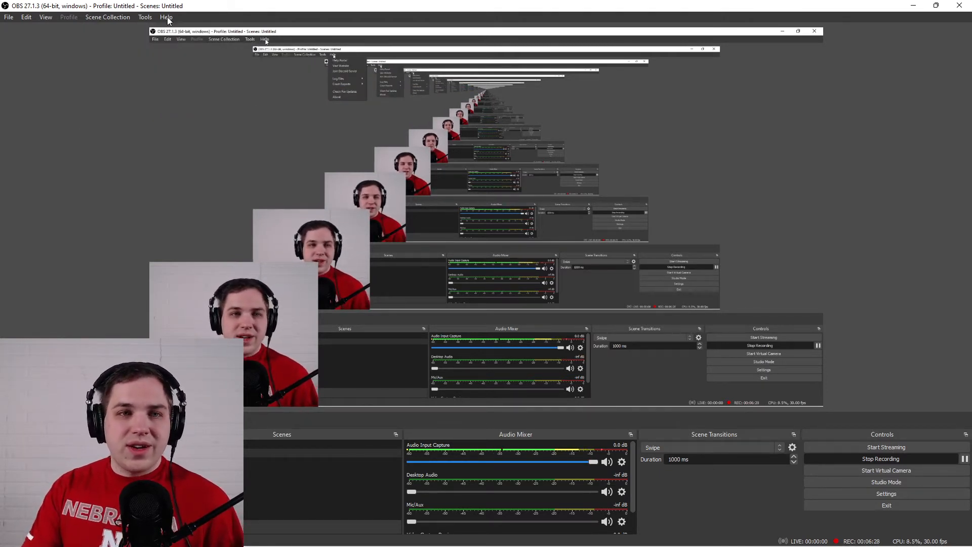
# Open the program settings and review all the General options, from language and theme down to Multiview.
pyautogui.click(919, 494)
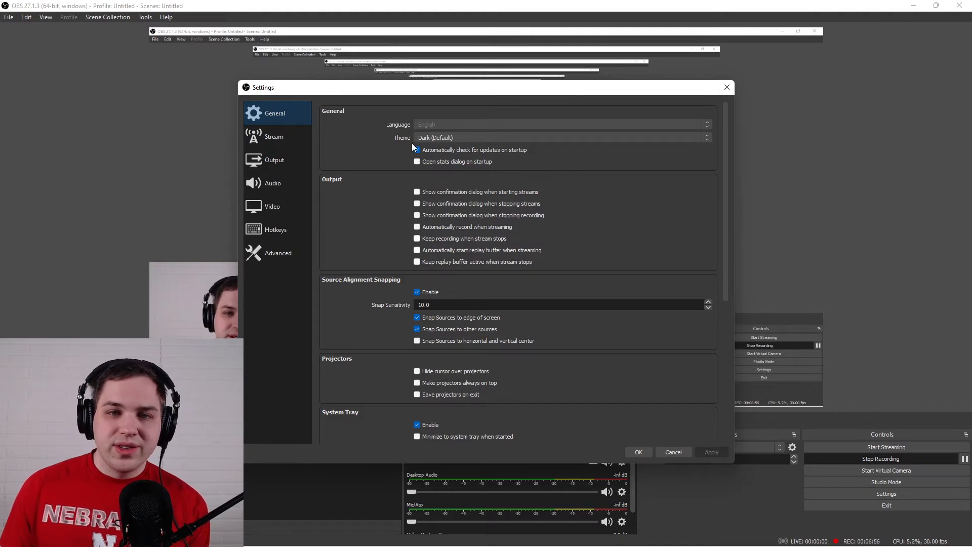
pyautogui.scroll(-5, 556, 203)
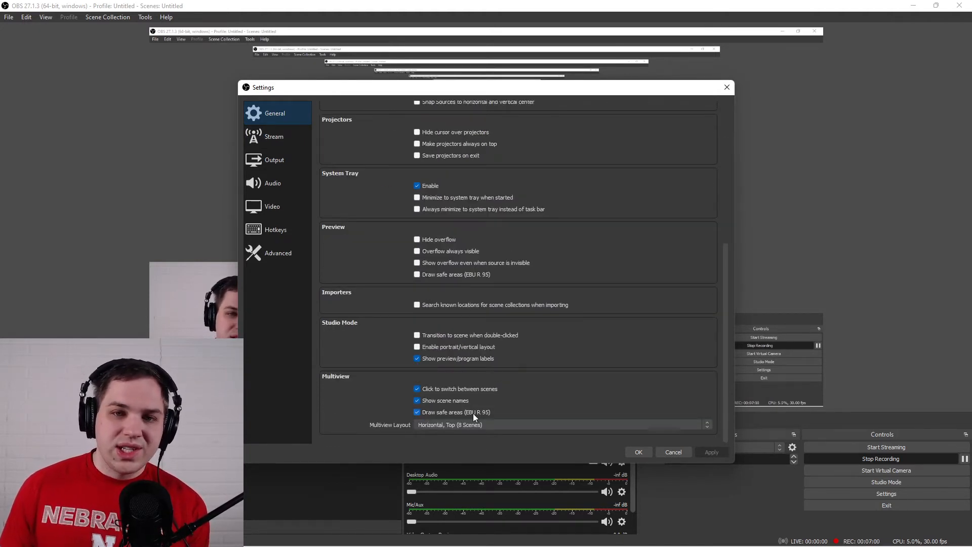
pyautogui.scroll(5, 473, 413)
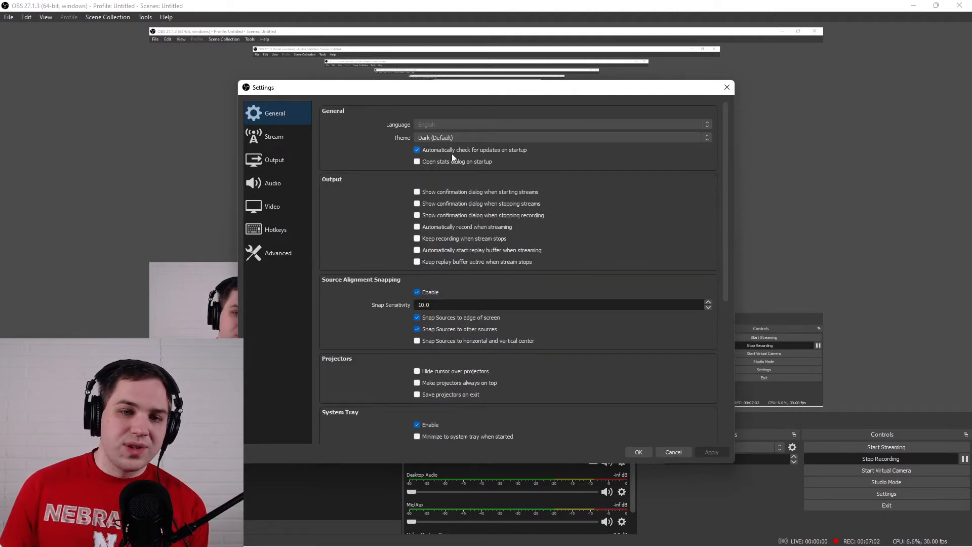
# Set the streaming service to YouTube - RTMPS, look through its servers and keep the Primary YouTube ingest server.
pyautogui.click(264, 137)
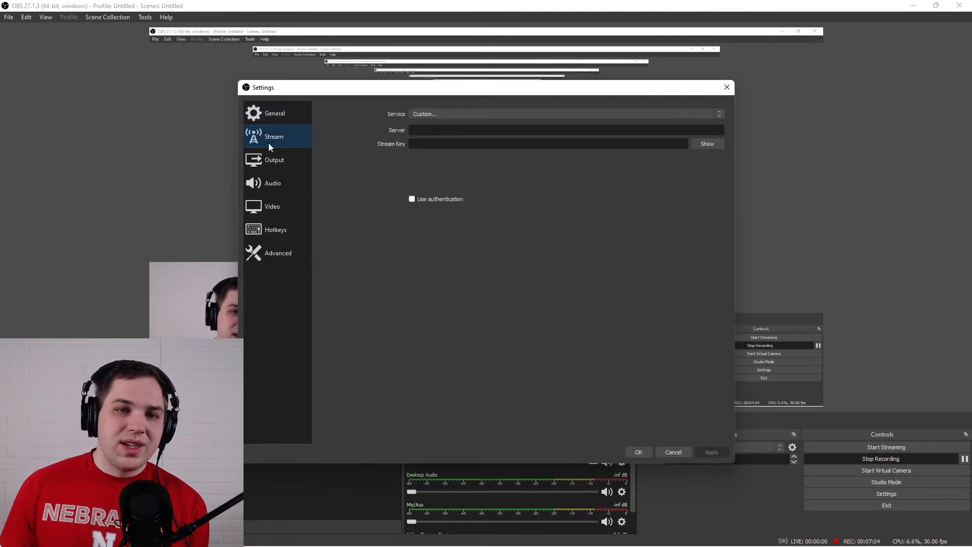
pyautogui.click(447, 114)
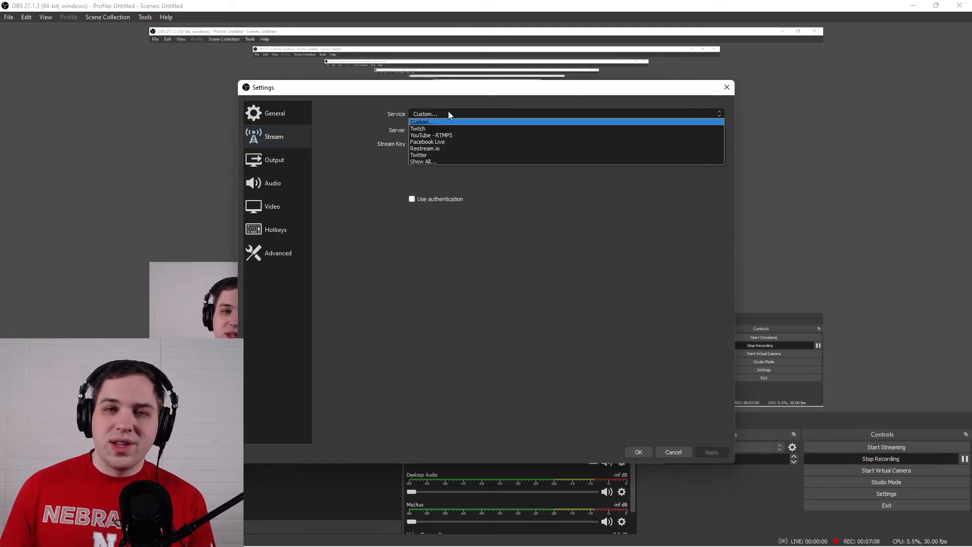
pyautogui.click(448, 114)
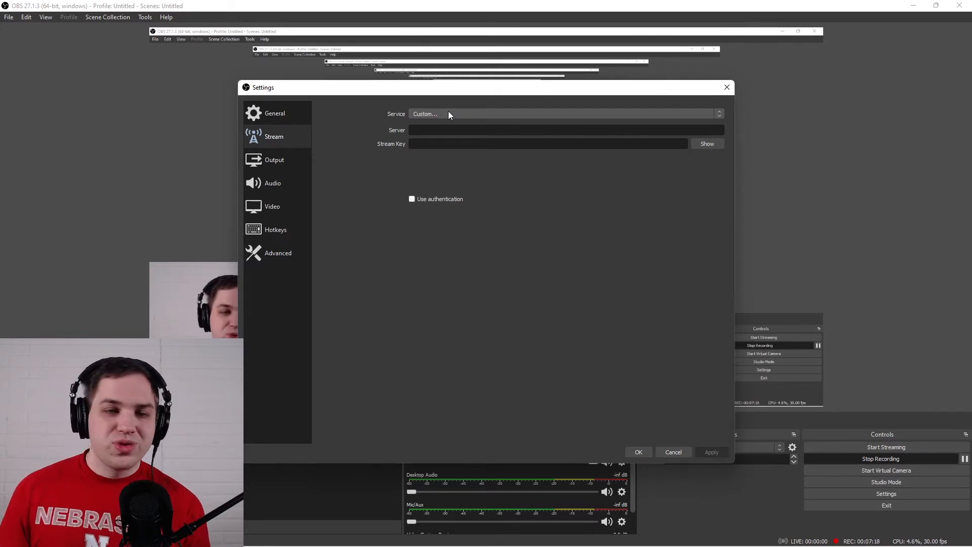
pyautogui.click(449, 115)
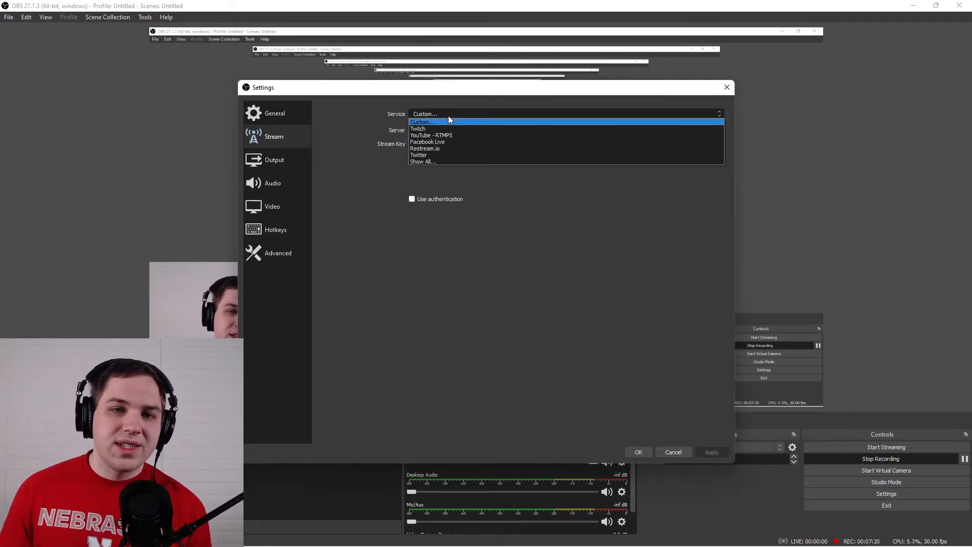
pyautogui.click(447, 134)
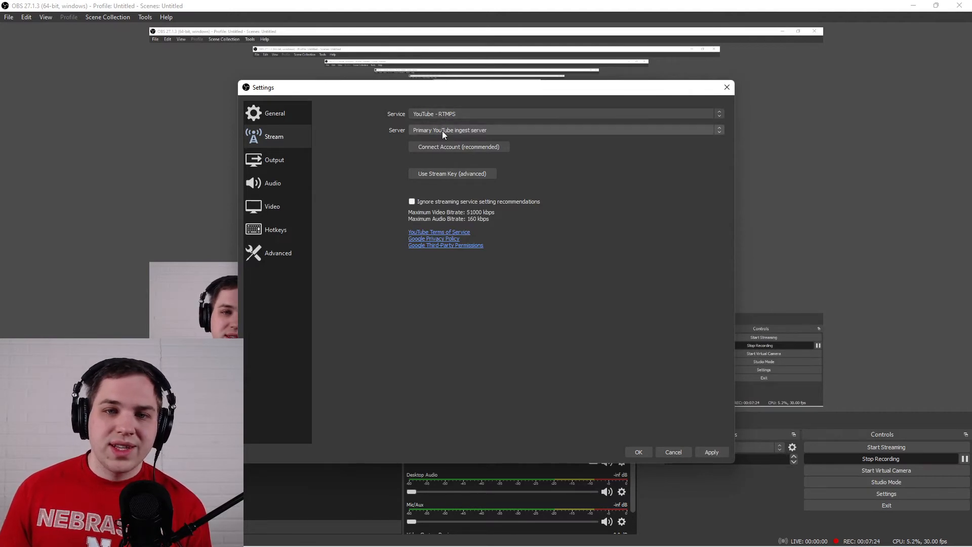
pyautogui.click(442, 130)
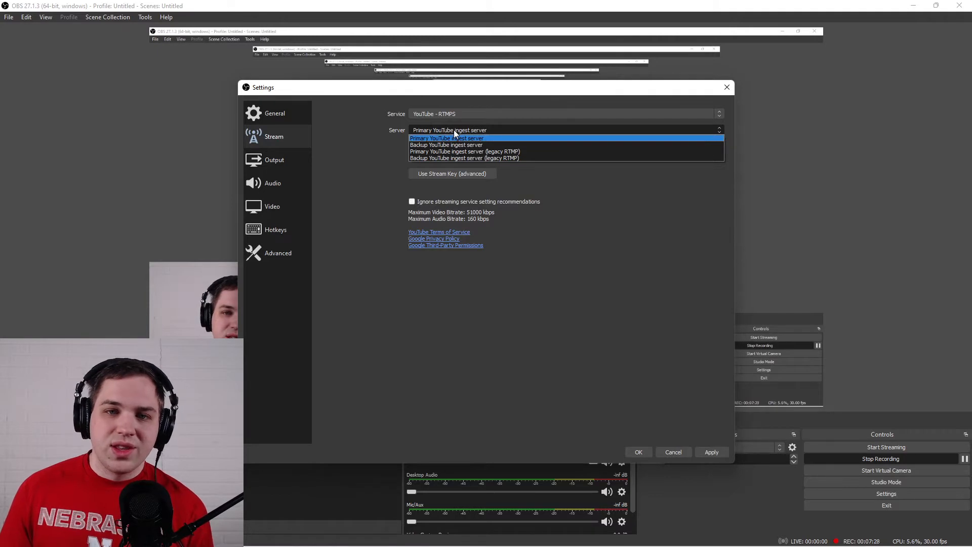
pyautogui.click(445, 130)
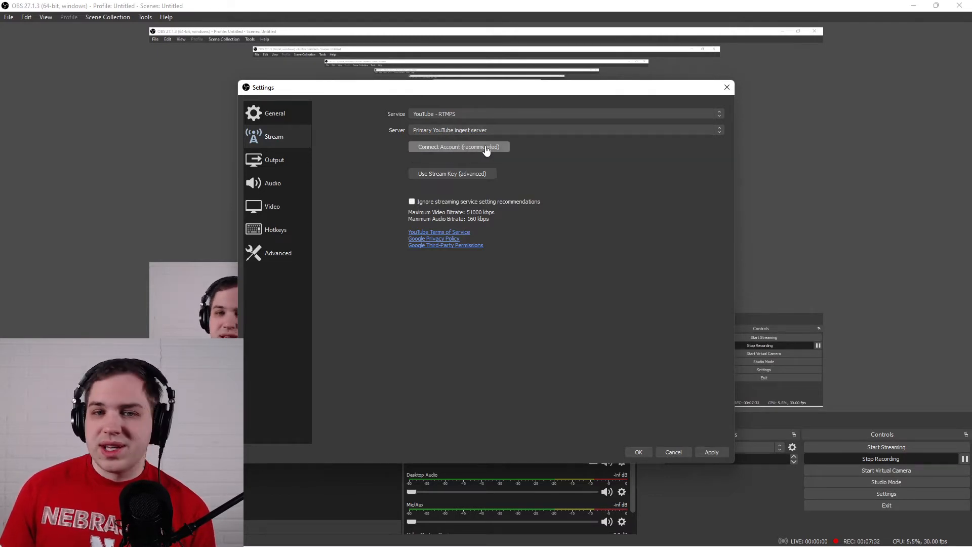
# Open the stream key entry for YouTube - RTMPS, look through the ingest servers, and switch the streaming service to Custom.
pyautogui.click(454, 175)
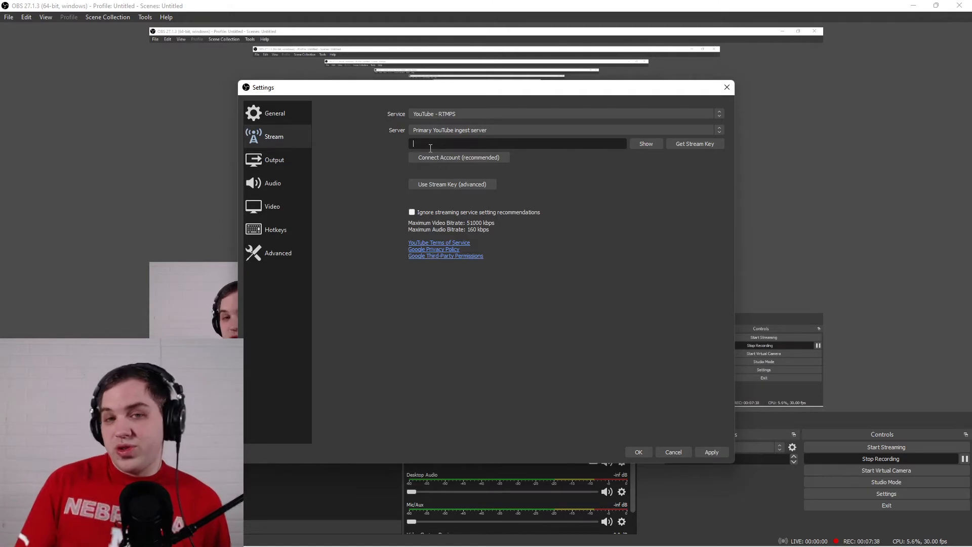
pyautogui.click(455, 130)
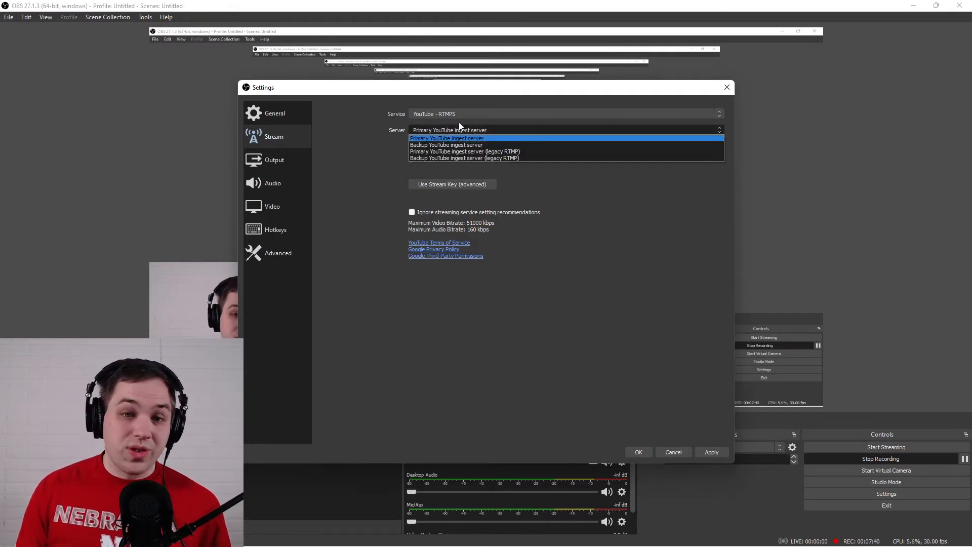
pyautogui.click(460, 112)
pyautogui.click(456, 122)
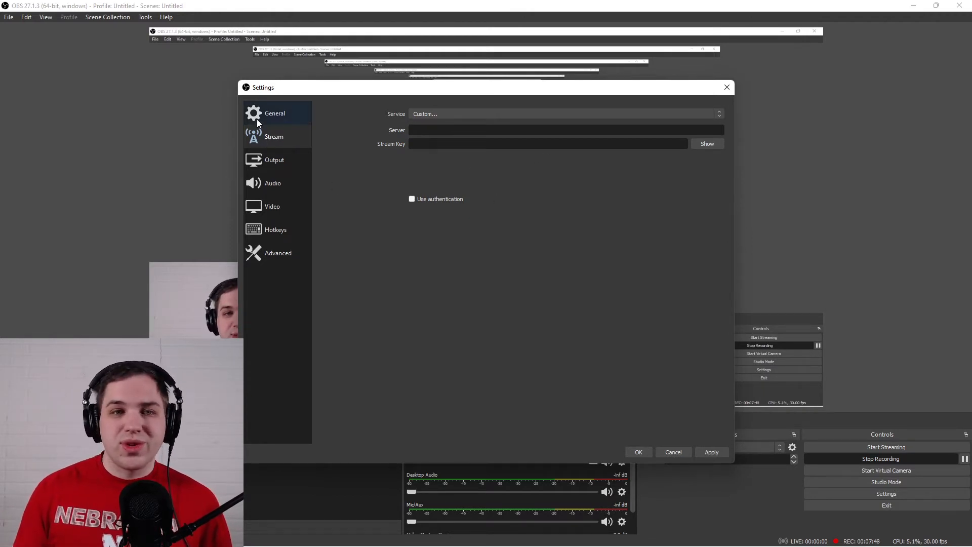
# Review the Streaming and Recording output settings, including the recording's preset, profile and rate control choices, without changing them.
pyautogui.click(278, 163)
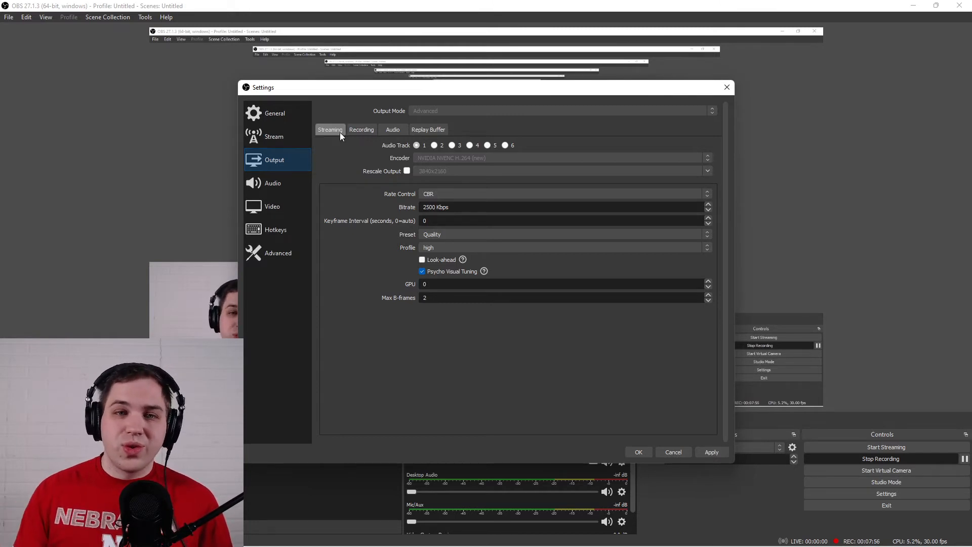
pyautogui.click(361, 130)
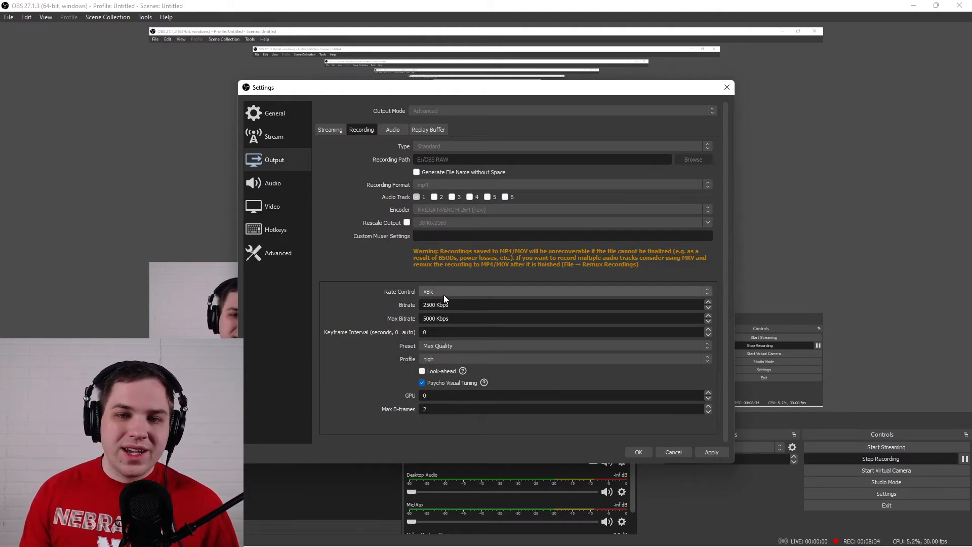
pyautogui.scroll(-1, 444, 294)
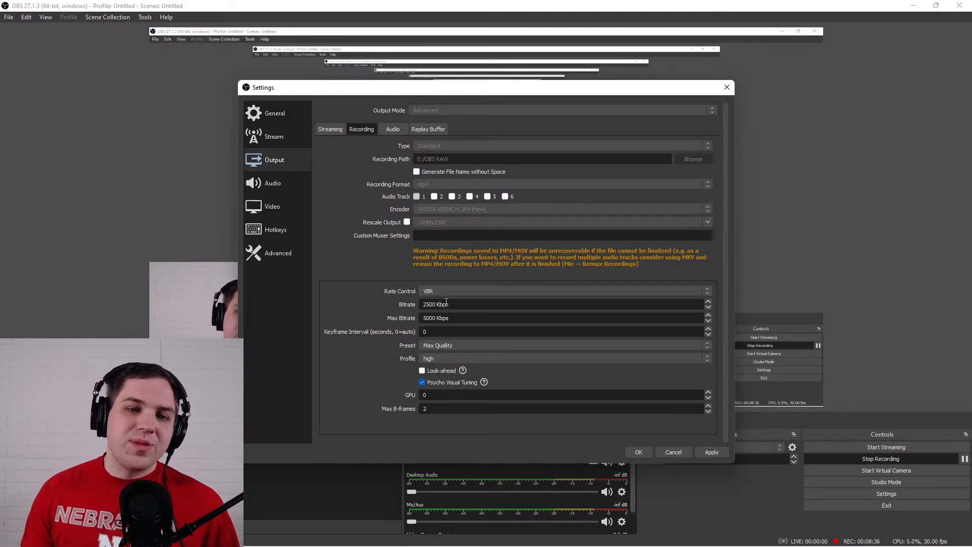
pyautogui.click(454, 345)
pyautogui.click(454, 344)
pyautogui.click(451, 357)
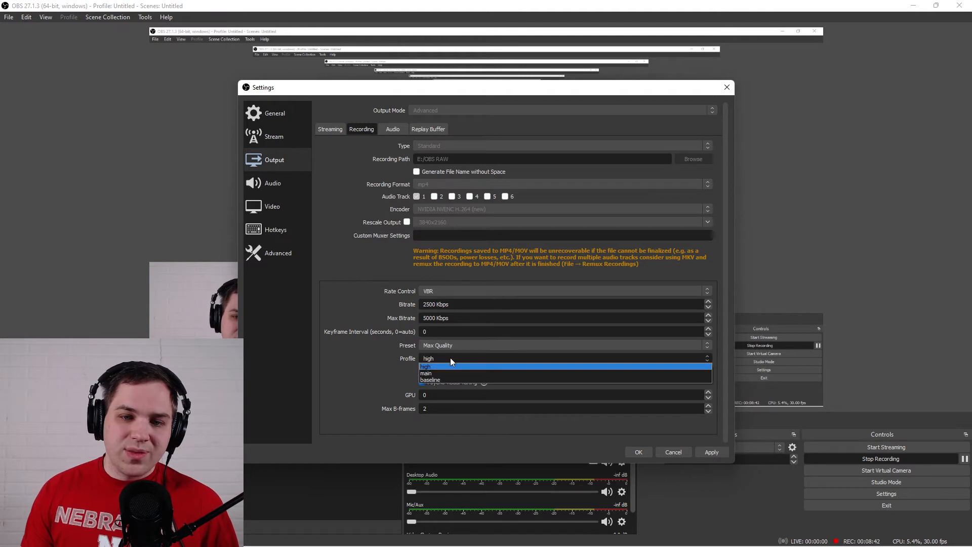
pyautogui.click(389, 376)
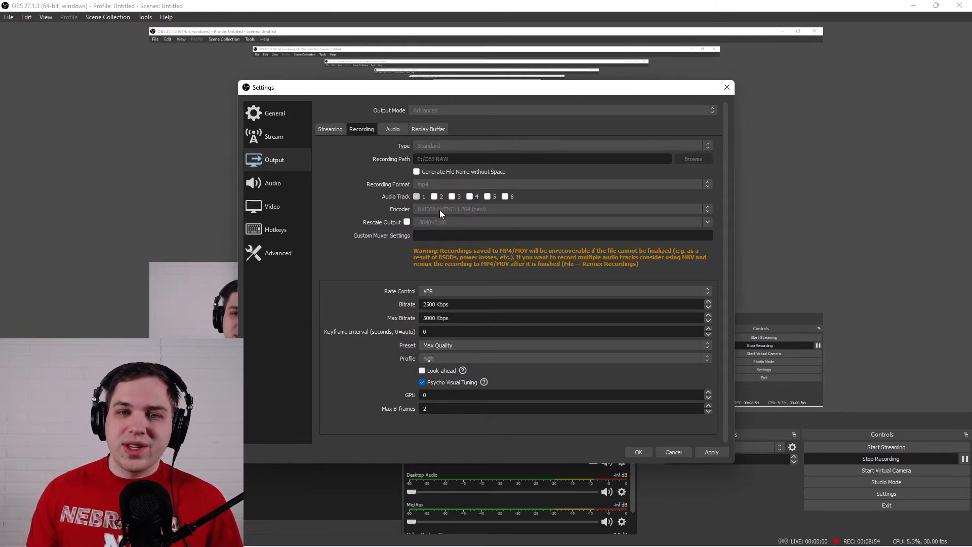
pyautogui.click(442, 290)
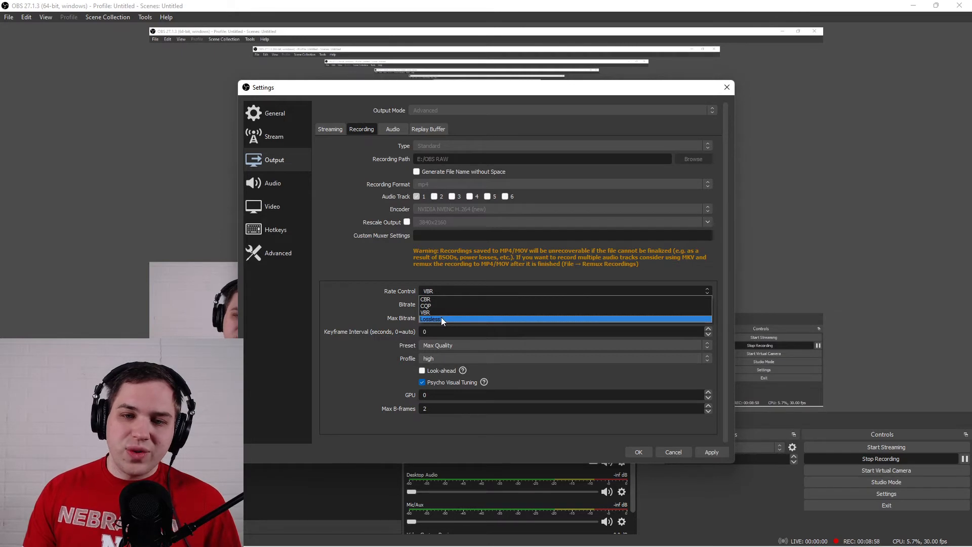
pyautogui.click(360, 247)
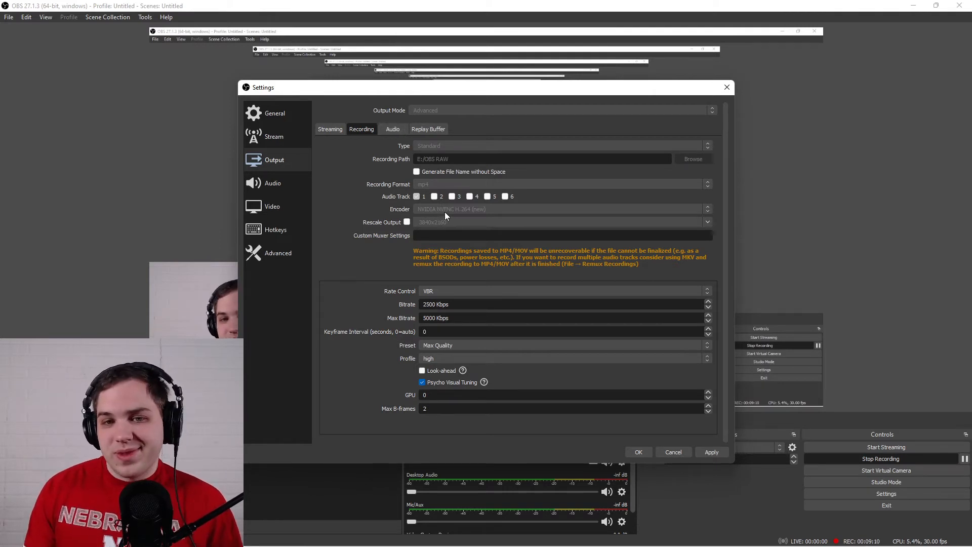
# Review the output audio tracks and replay buffer, followed by the global Audio and Video settings.
pyautogui.click(394, 130)
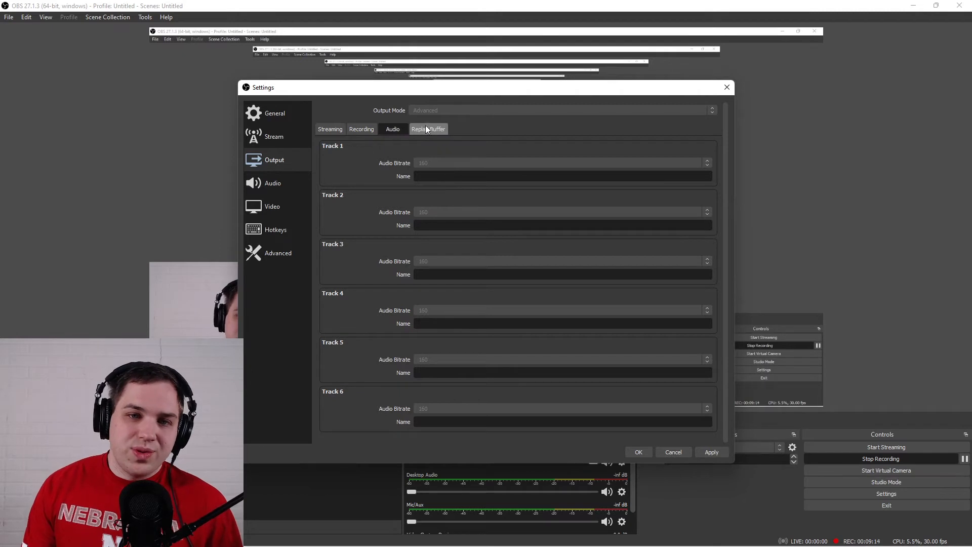
pyautogui.click(425, 128)
pyautogui.click(402, 130)
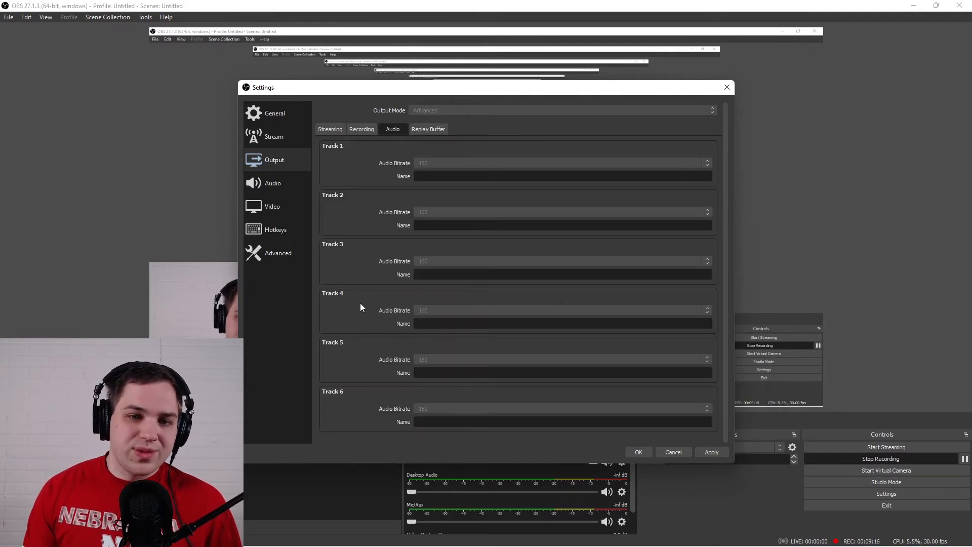
pyautogui.click(270, 182)
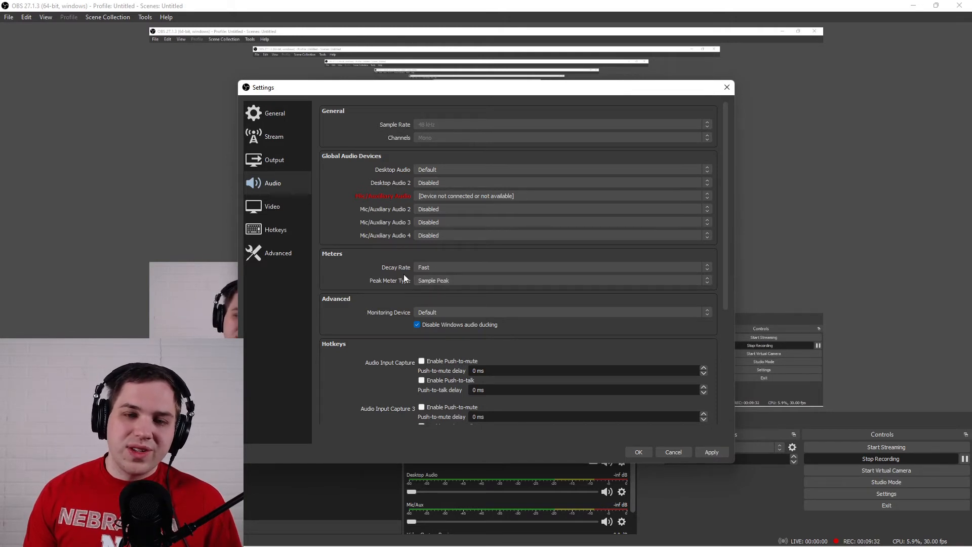
pyautogui.click(272, 206)
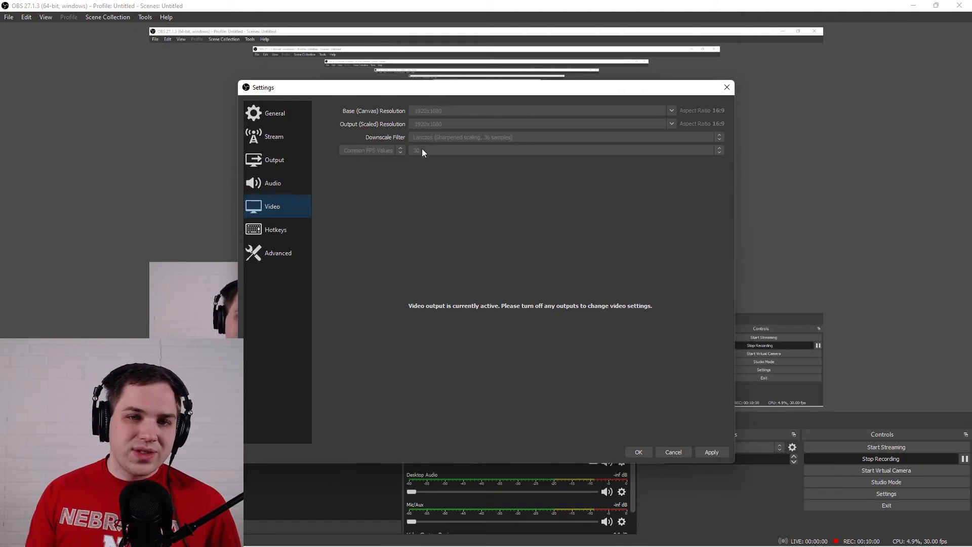
# Examine the available hotkeys, from streaming and recording commands to those for the scenes and audio inputs.
pyautogui.click(270, 233)
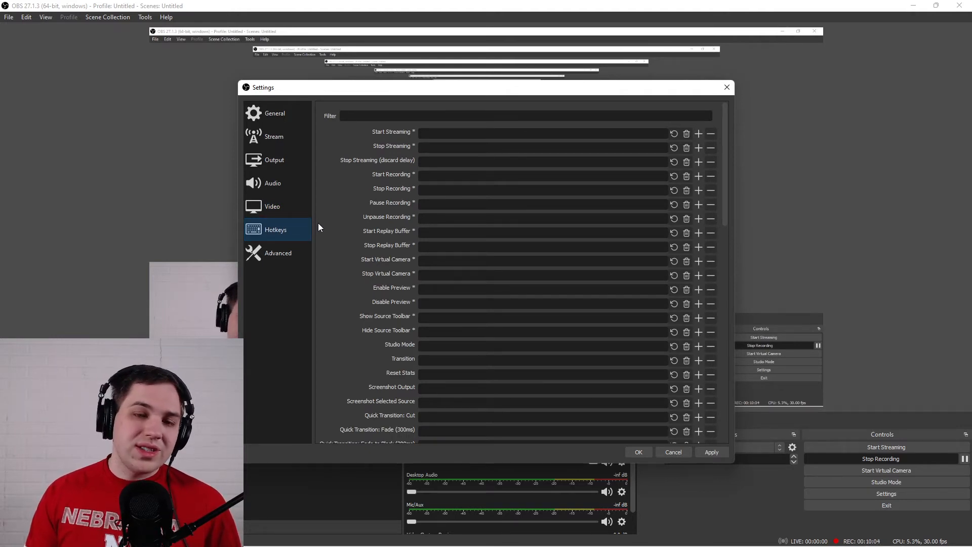
pyautogui.scroll(-2, 320, 223)
pyautogui.scroll(-12, 320, 225)
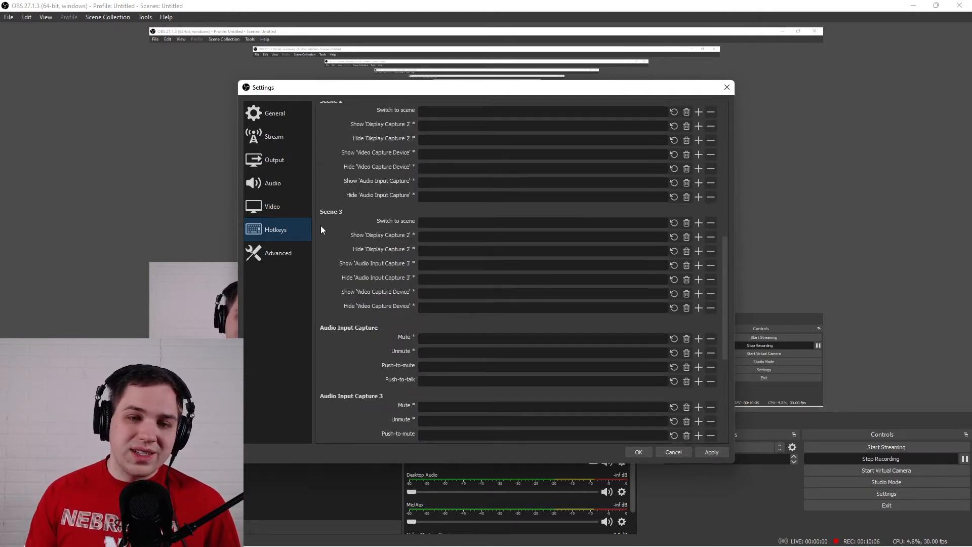
pyautogui.scroll(14, 321, 225)
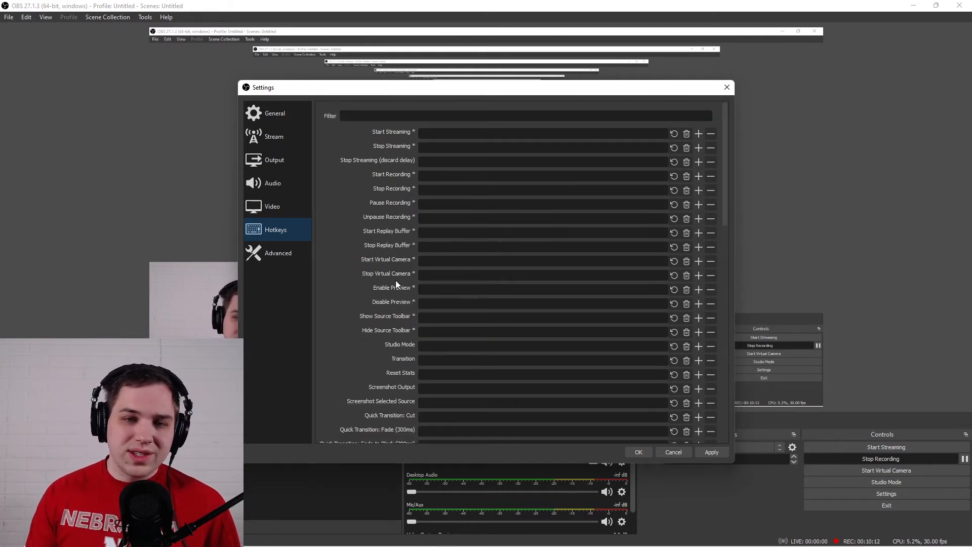
pyautogui.scroll(-3, 396, 280)
pyautogui.scroll(3, 396, 281)
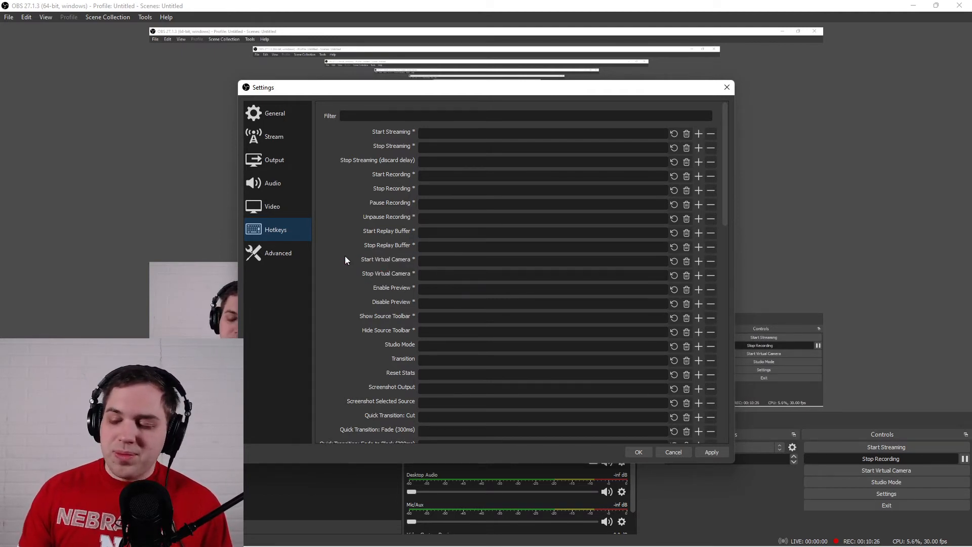
pyautogui.scroll(-2, 335, 257)
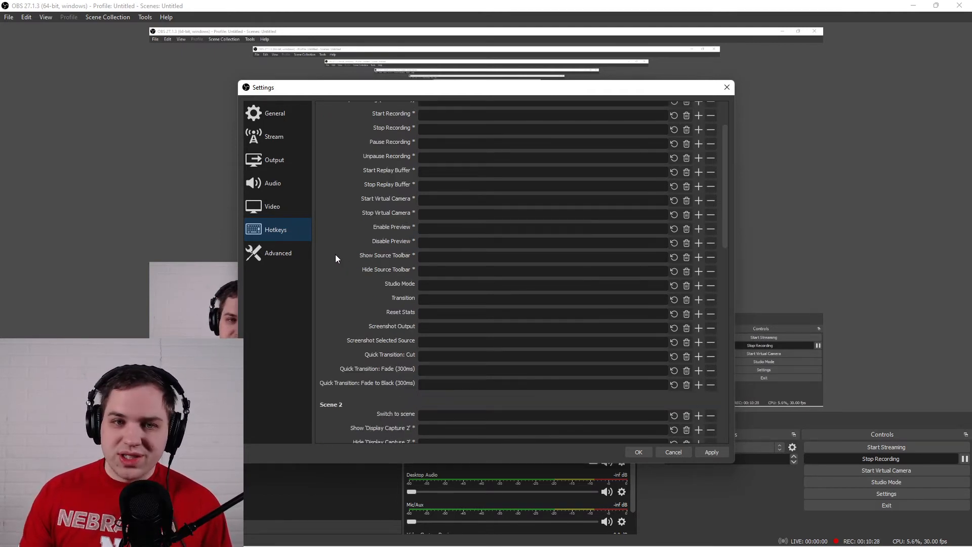
pyautogui.scroll(2, 336, 258)
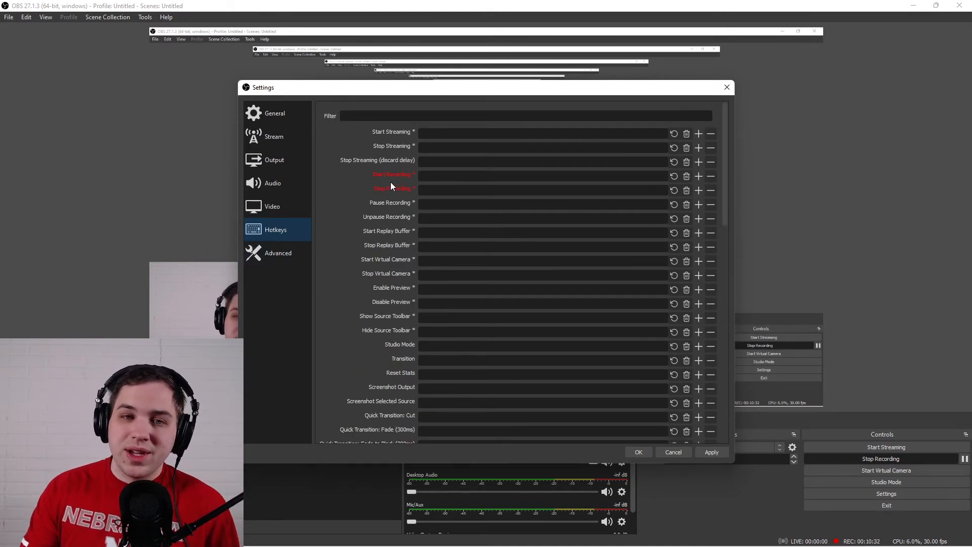
# Review the Advanced settings down to the hotkey focus behavior, and accept the settings.
pyautogui.click(280, 247)
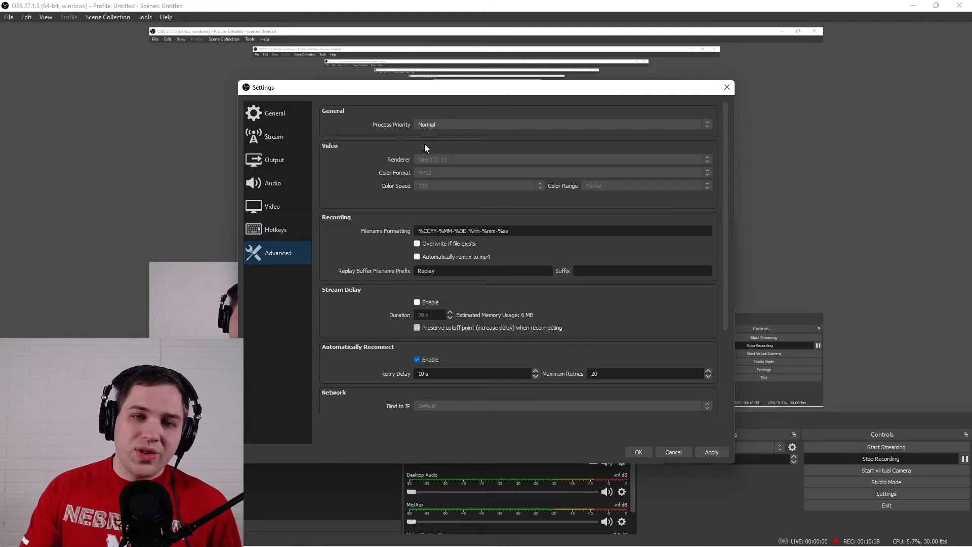
pyautogui.scroll(-4, 409, 182)
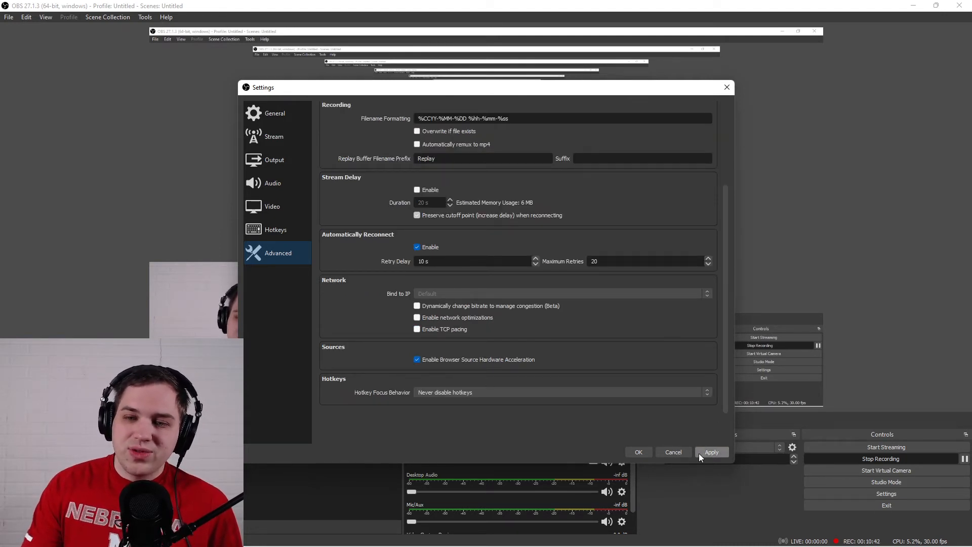
pyautogui.click(638, 452)
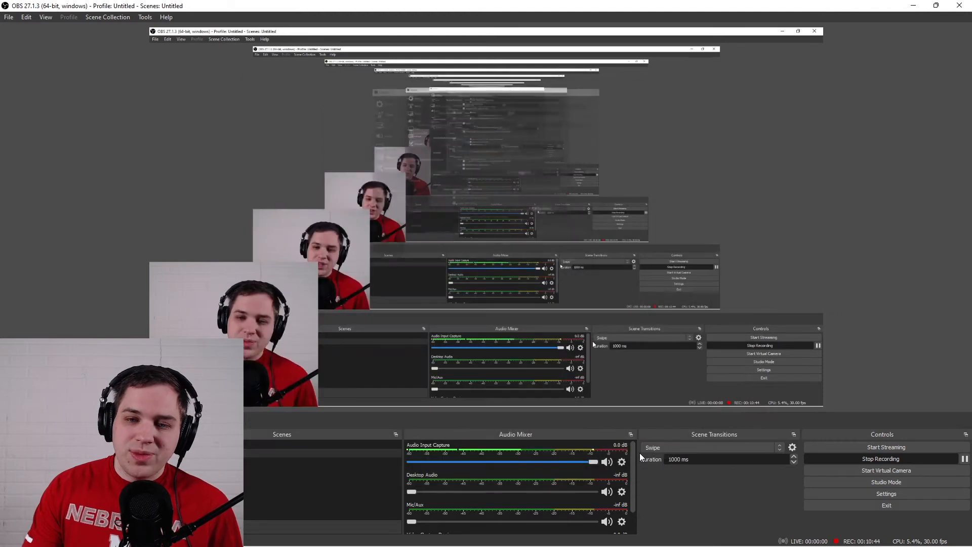
# Scale the display capture down from its upper-right corner and move it toward the middle of the canvas.
pyautogui.click(248, 321)
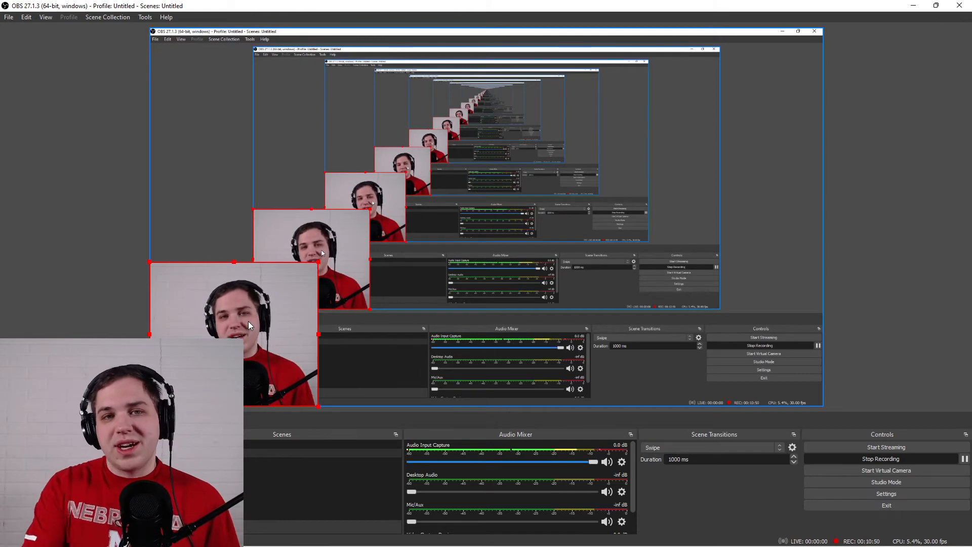
pyautogui.click(454, 181)
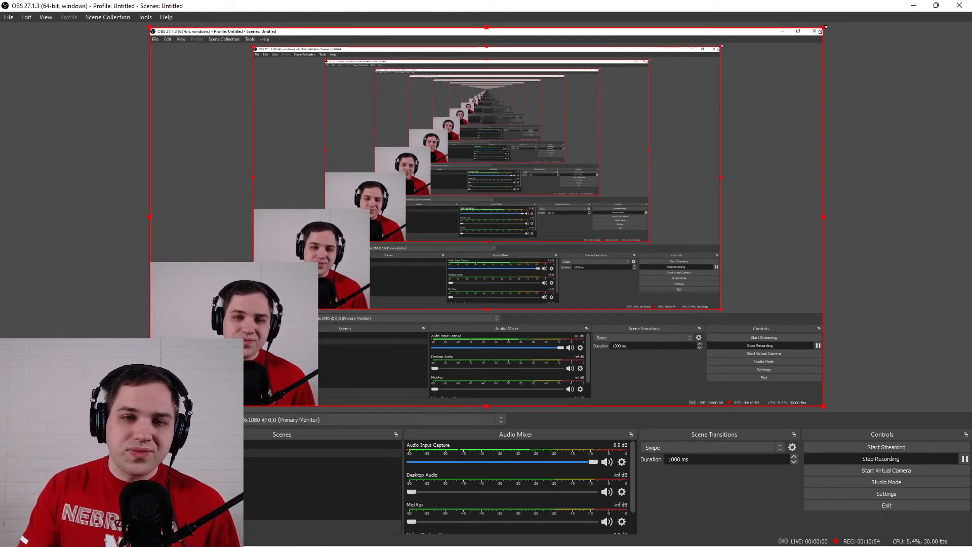
pyautogui.moveTo(824, 29); pyautogui.dragTo(725, 83)
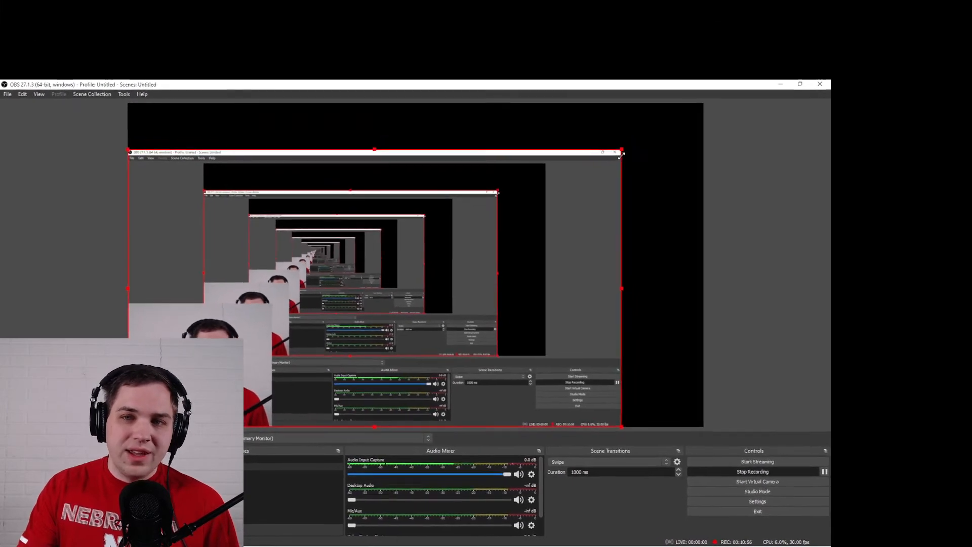
pyautogui.moveTo(622, 155); pyautogui.dragTo(604, 167)
pyautogui.moveTo(471, 274); pyautogui.dragTo(528, 246)
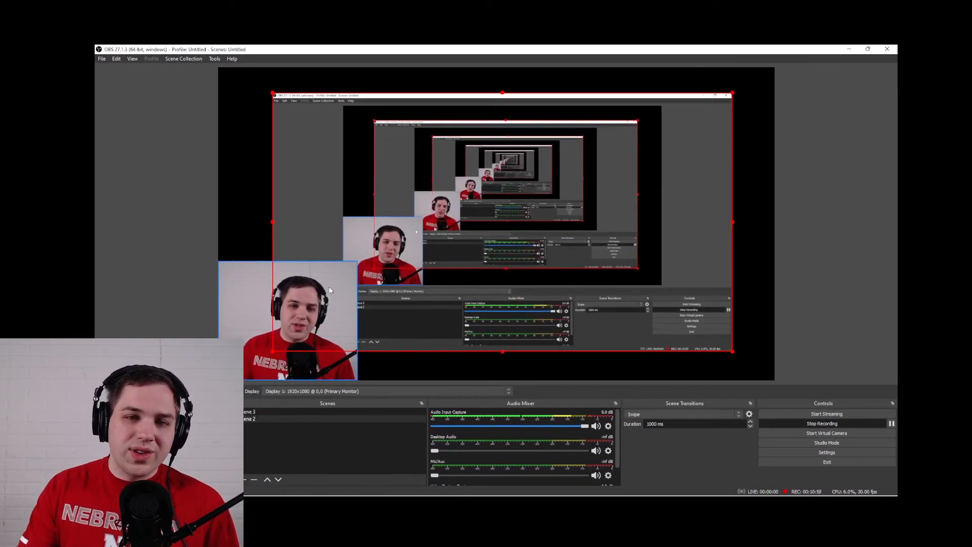
# Move the webcam source inward and the display capture slightly up, and fit the webcam, enlarged, into the canvas's lower-left corner.
pyautogui.moveTo(330, 290); pyautogui.dragTo(352, 285)
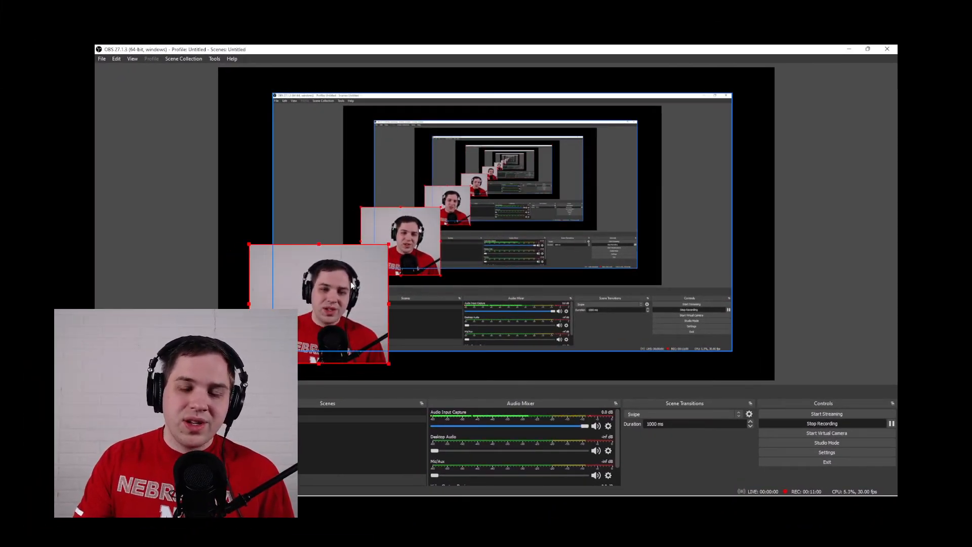
pyautogui.moveTo(352, 200); pyautogui.dragTo(344, 179)
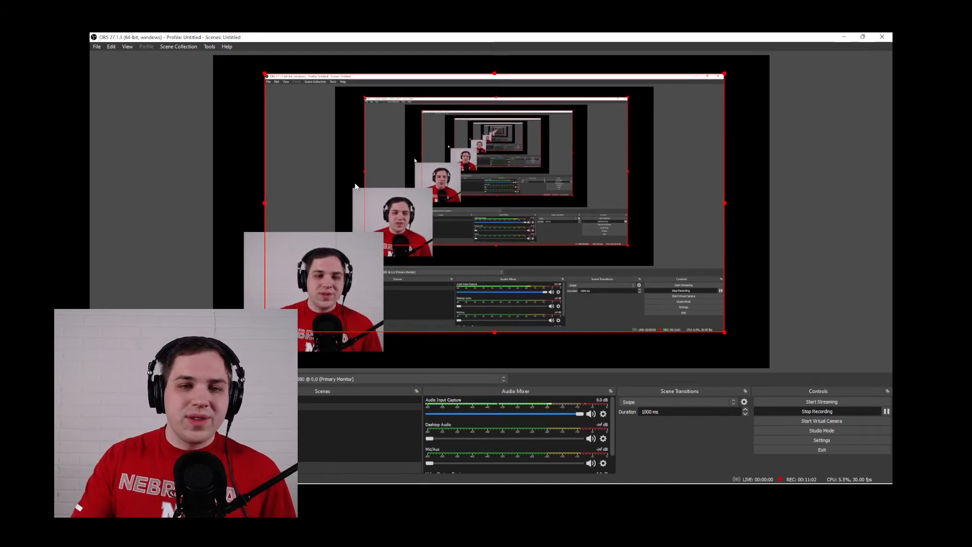
pyautogui.click(311, 283)
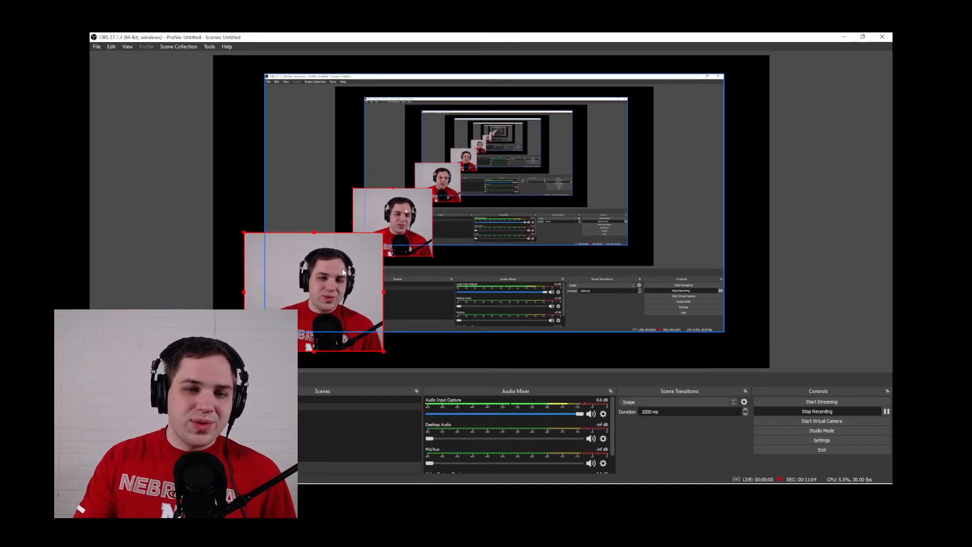
pyautogui.moveTo(244, 231); pyautogui.dragTo(214, 263)
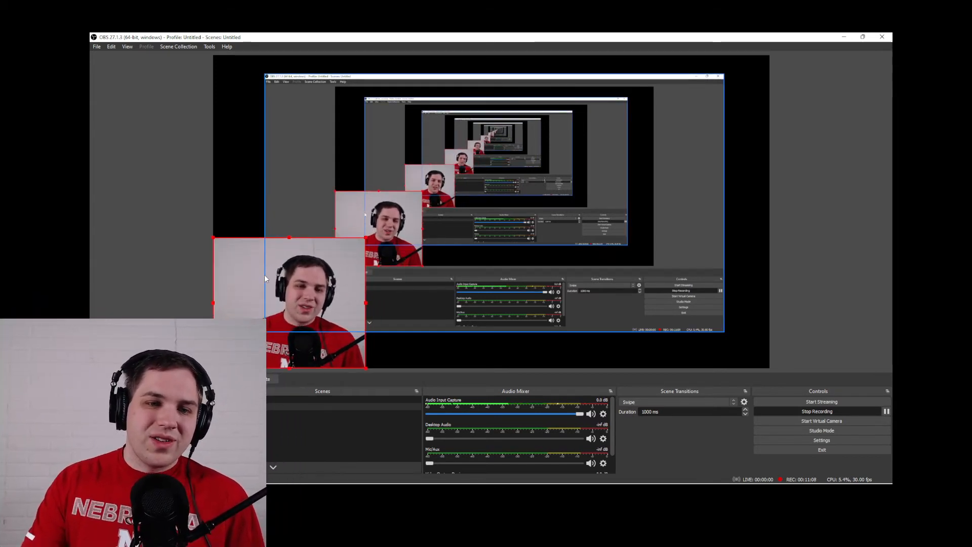
# Move the display capture to the canvas's upper-left corner, scale it to fill the whole canvas, and select the webcam source.
pyautogui.moveTo(324, 93); pyautogui.dragTo(272, 73)
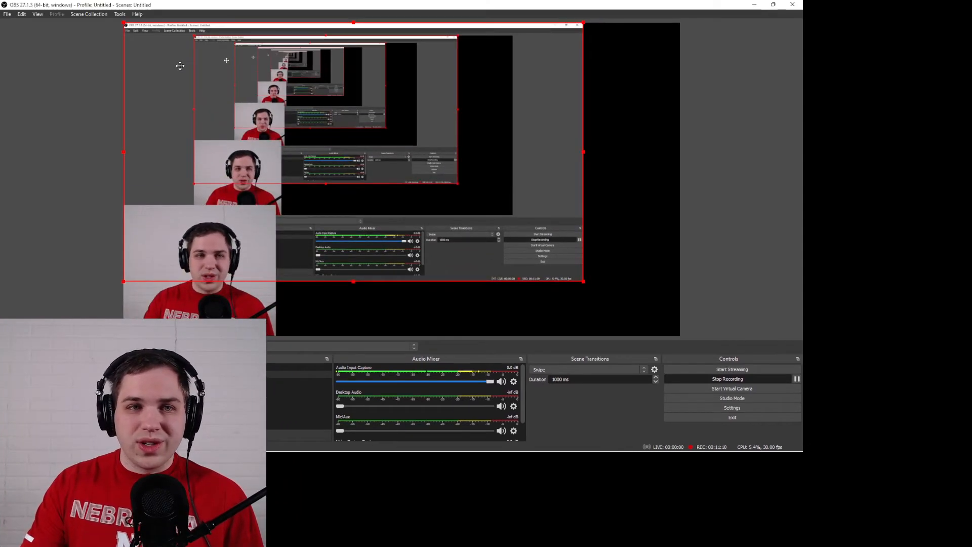
pyautogui.moveTo(584, 283); pyautogui.dragTo(680, 335)
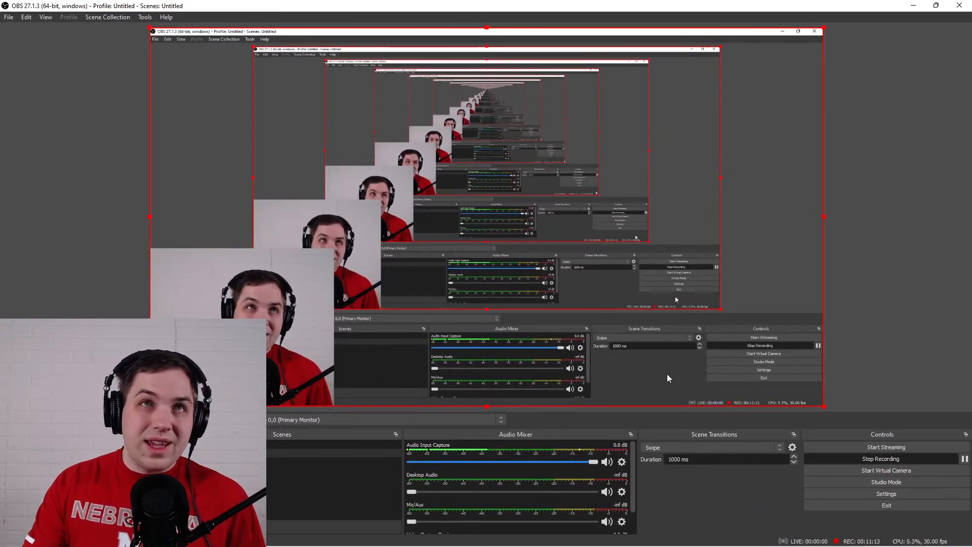
pyautogui.click(329, 258)
pyautogui.click(402, 251)
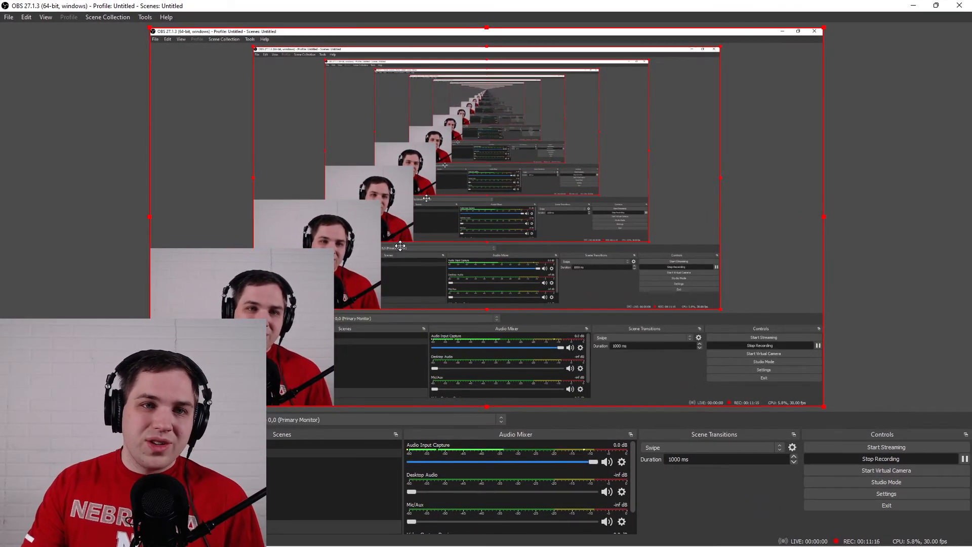
pyautogui.click(330, 256)
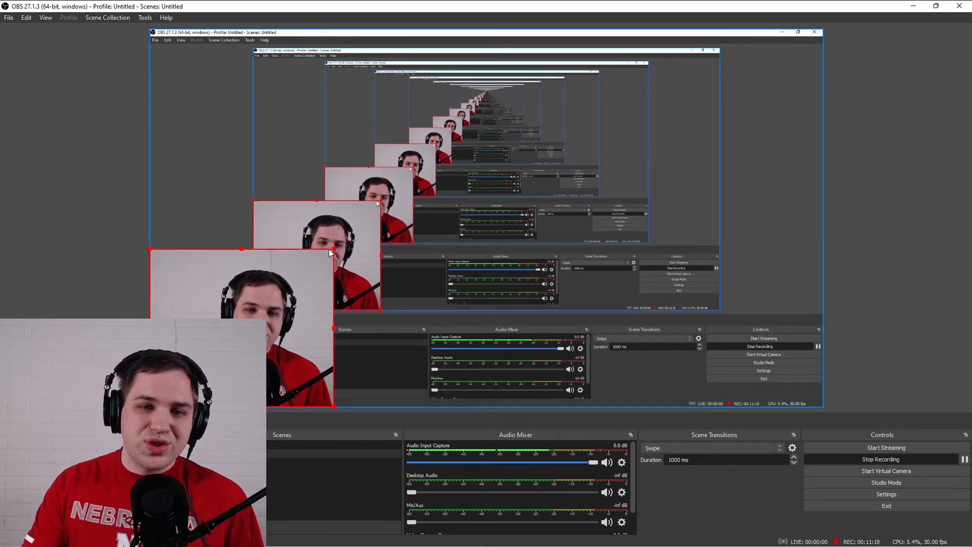
# Scale the webcam source down toward the canvas's lower-left corner, select the display capture, and reselect the webcam.
pyautogui.moveTo(332, 250); pyautogui.dragTo(270, 294)
pyautogui.click(406, 238)
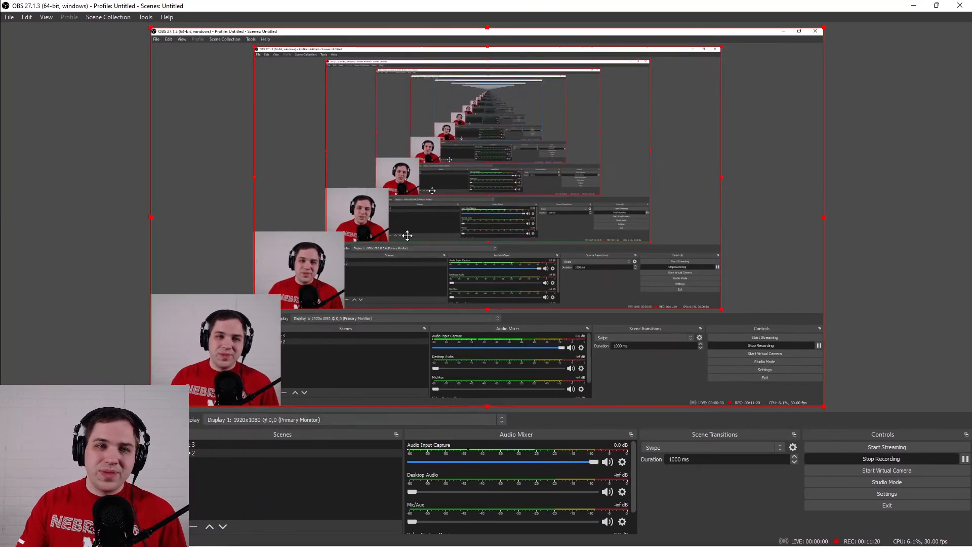
pyautogui.click(192, 370)
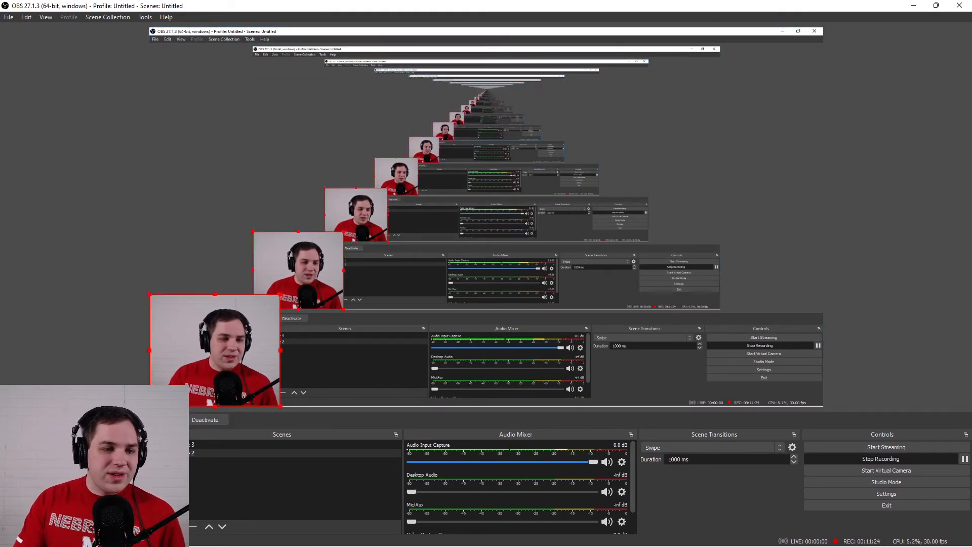
# Open the webcam source's properties and review its device, resolution, frame rate and color settings.
pyautogui.rightClick(193, 369)
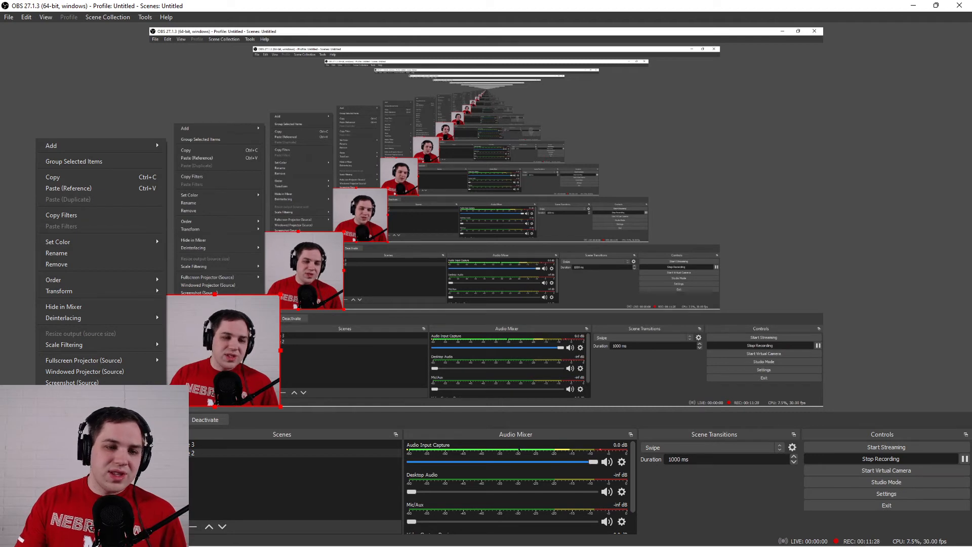
pyautogui.click(61, 447)
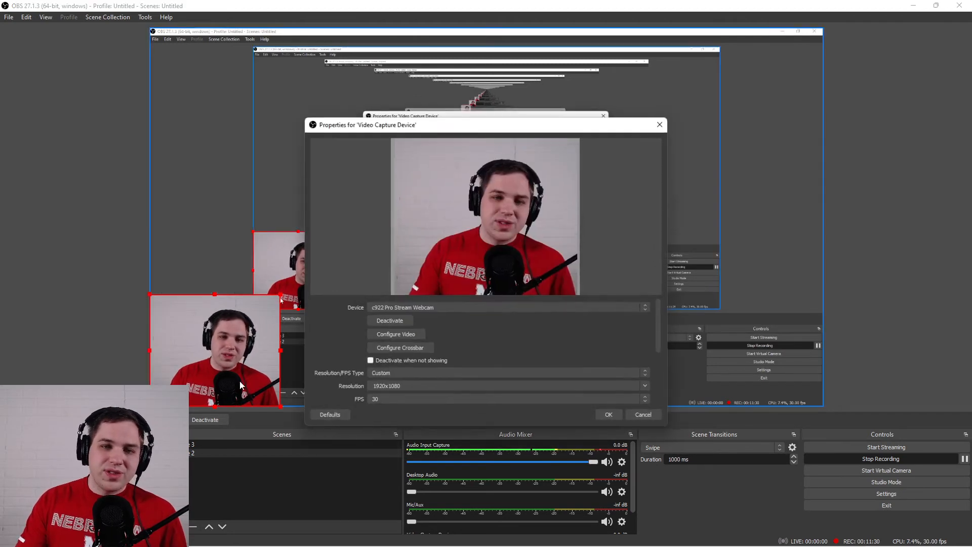
pyautogui.click(423, 307)
pyautogui.click(420, 322)
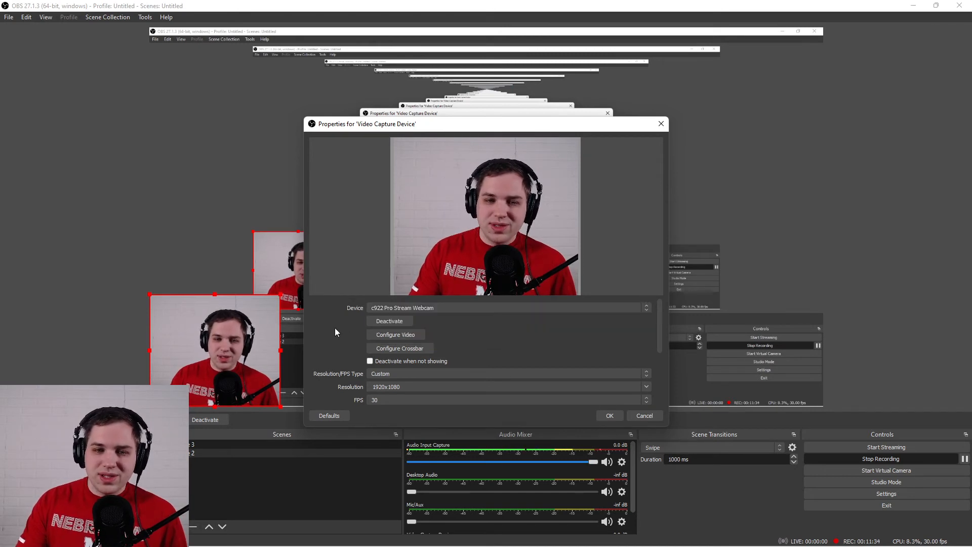
pyautogui.scroll(-2, 336, 327)
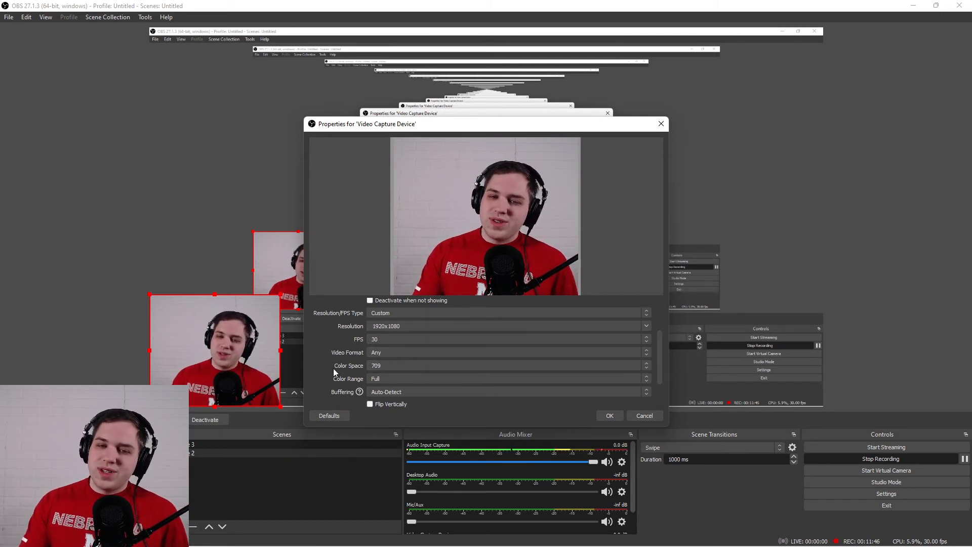
pyautogui.scroll(3, 333, 368)
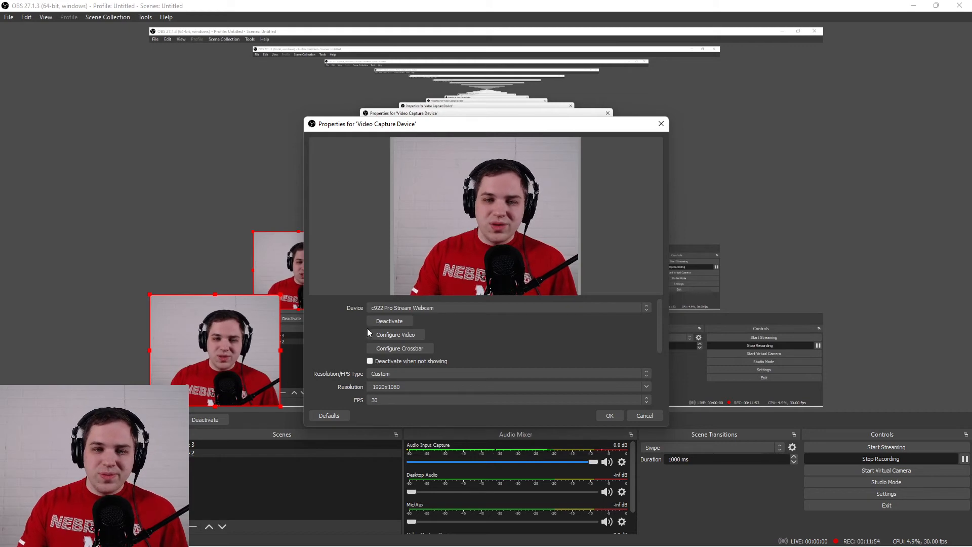
# Raise the webcam's brightness to 155 in its video configuration, and accept the source properties.
pyautogui.click(384, 333)
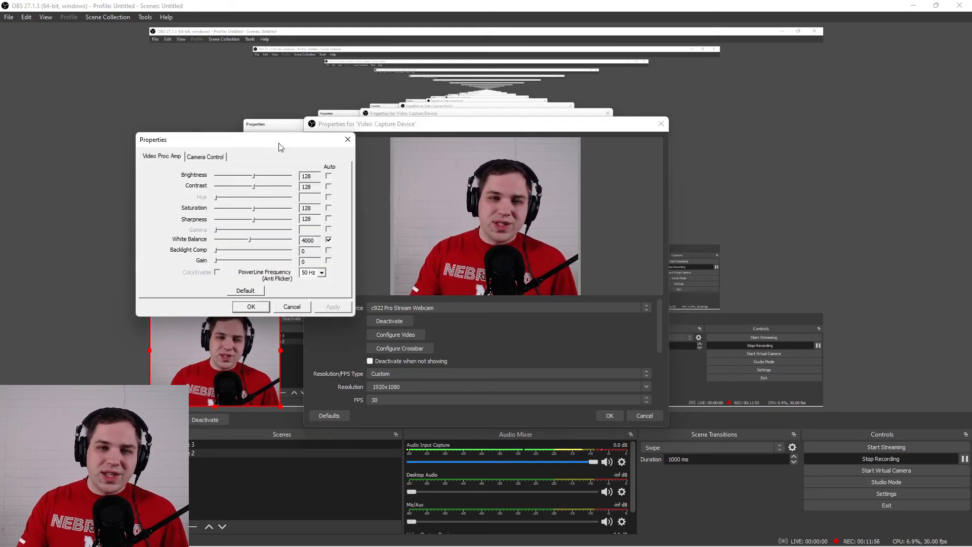
pyautogui.moveTo(281, 145); pyautogui.dragTo(797, 152)
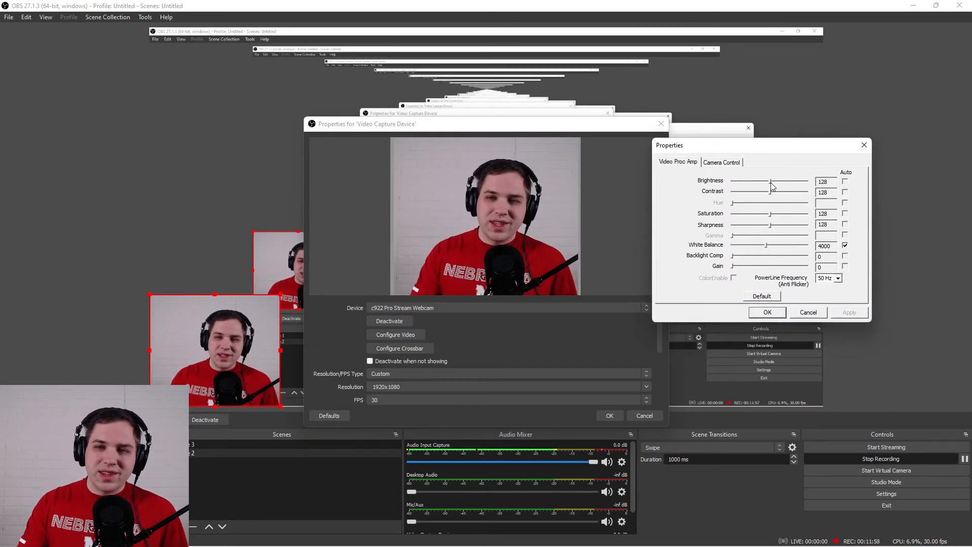
pyautogui.moveTo(772, 186)
pyautogui.mouseDown()
pyautogui.moveTo(784, 183)
pyautogui.moveTo(771, 194)
pyautogui.mouseUp()
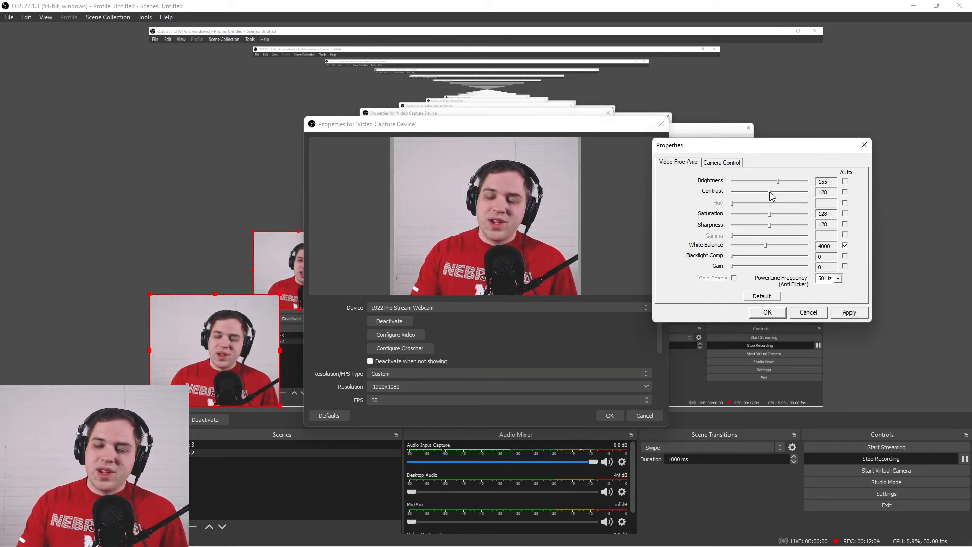
pyautogui.click(767, 312)
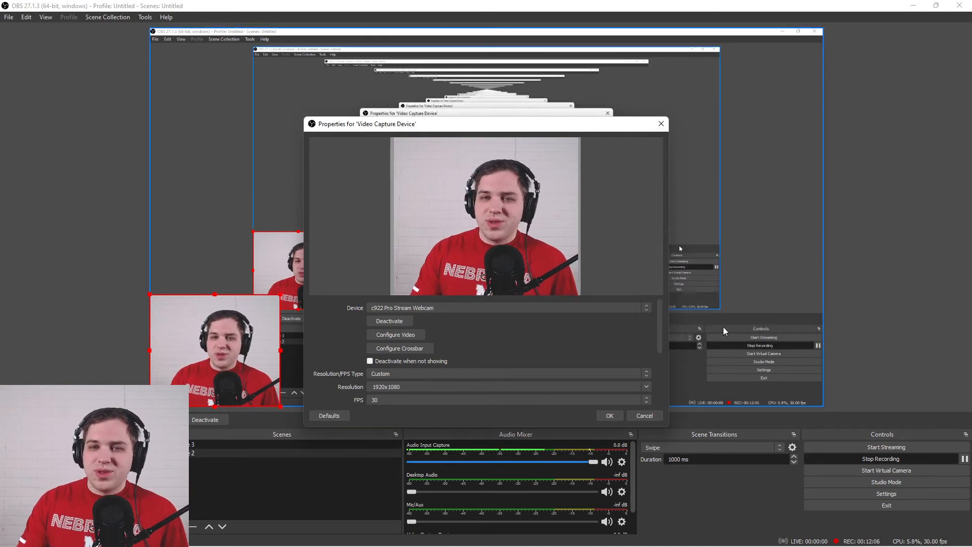
pyautogui.click(603, 418)
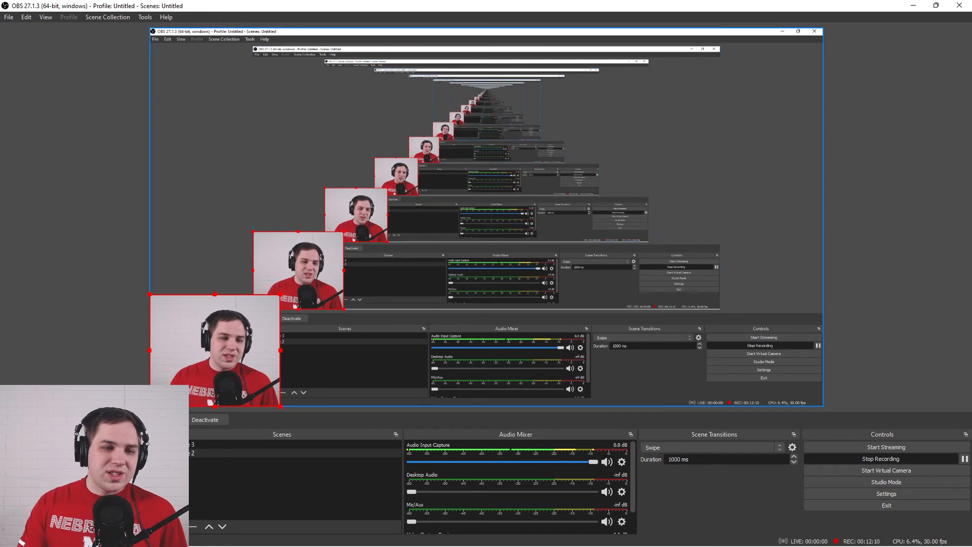
# Open the webcam source's filters, move the window clear of the webcam preview, and show the Chroma Key settings.
pyautogui.rightClick(181, 363)
pyautogui.click(97, 375)
pyautogui.click(185, 384)
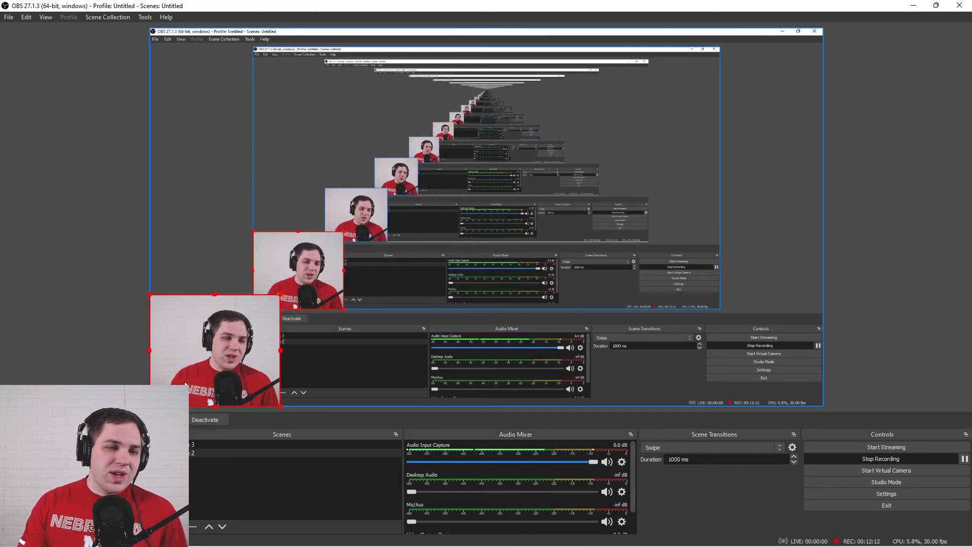
pyautogui.click(158, 420)
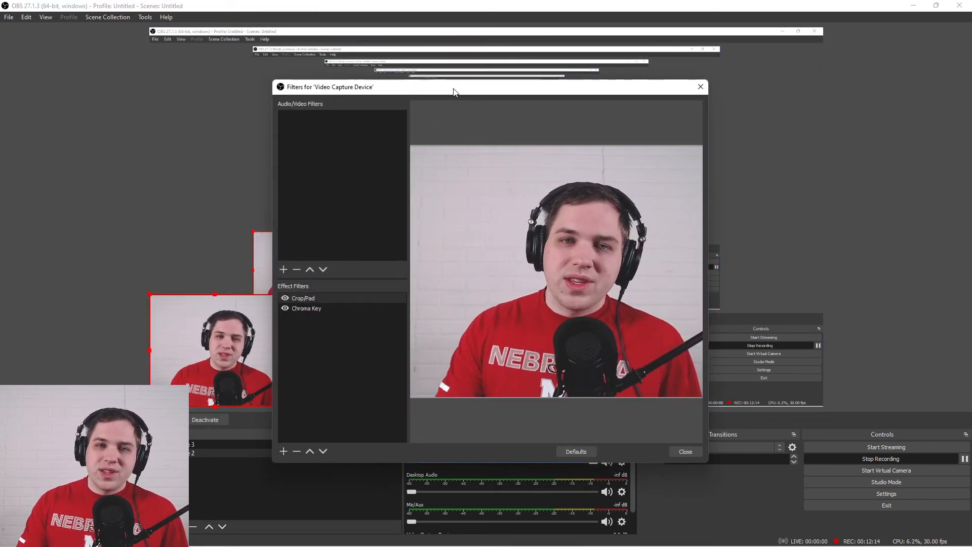
pyautogui.moveTo(453, 92); pyautogui.dragTo(596, 84)
pyautogui.click(447, 300)
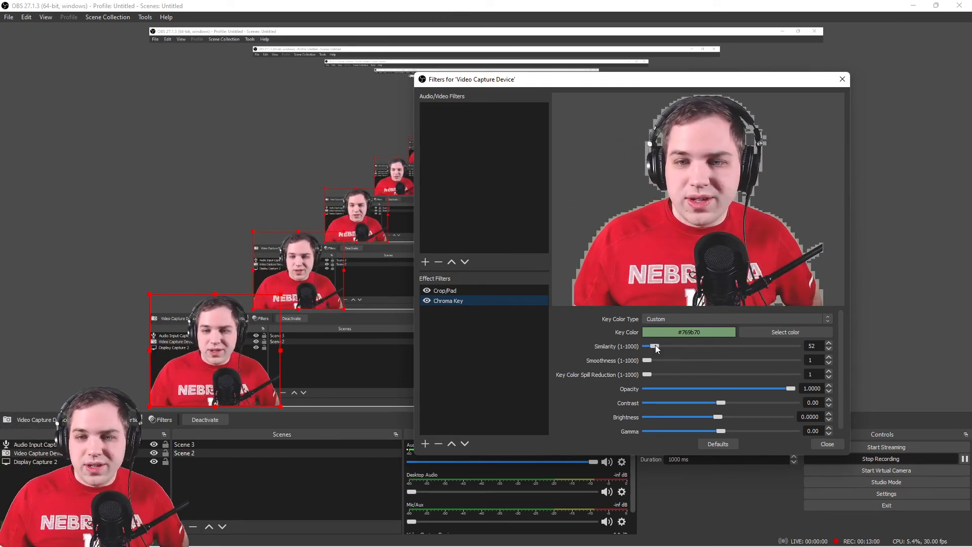
# Drop the chroma key's similarity to 1, raise it to 45, and set the smoothness to 38.
pyautogui.moveTo(655, 346); pyautogui.dragTo(633, 346)
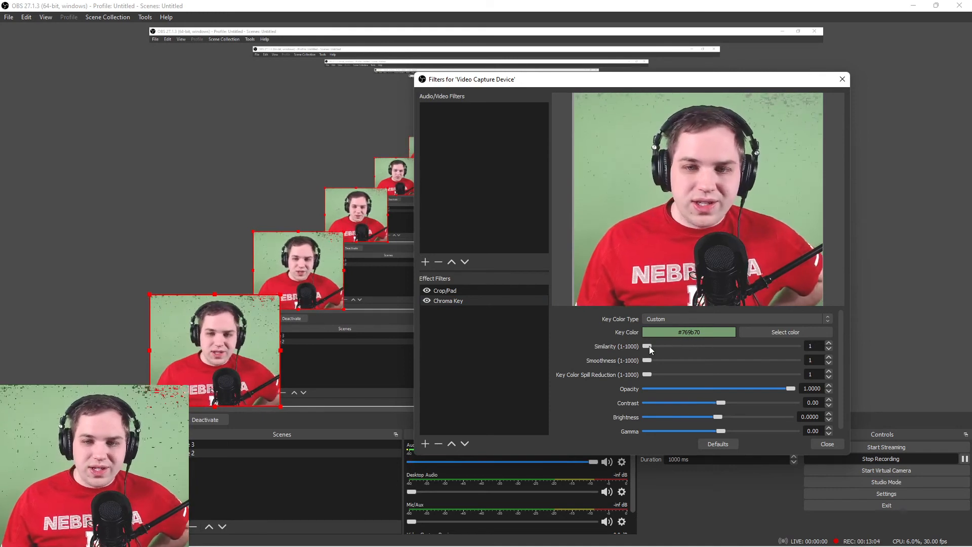
pyautogui.moveTo(648, 345); pyautogui.dragTo(655, 345)
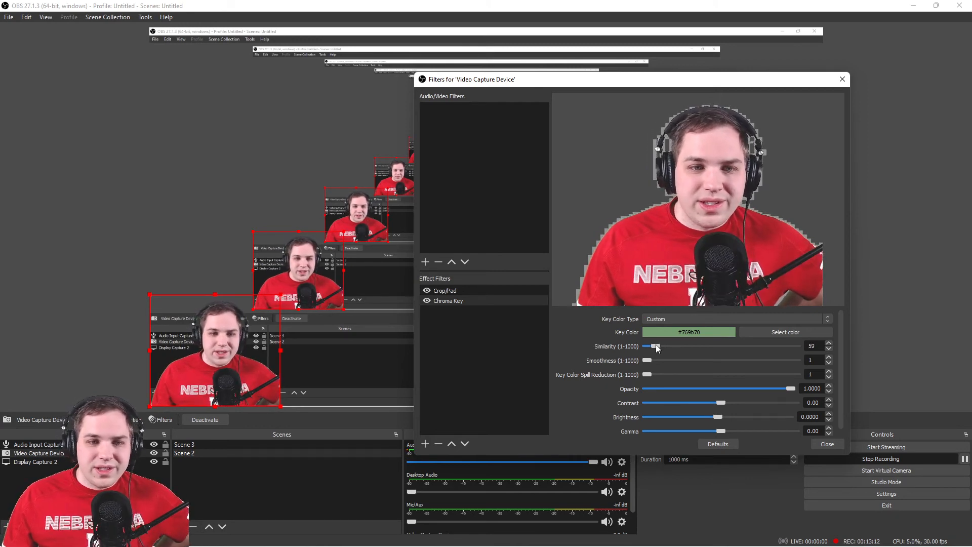
pyautogui.moveTo(655, 345); pyautogui.dragTo(655, 362)
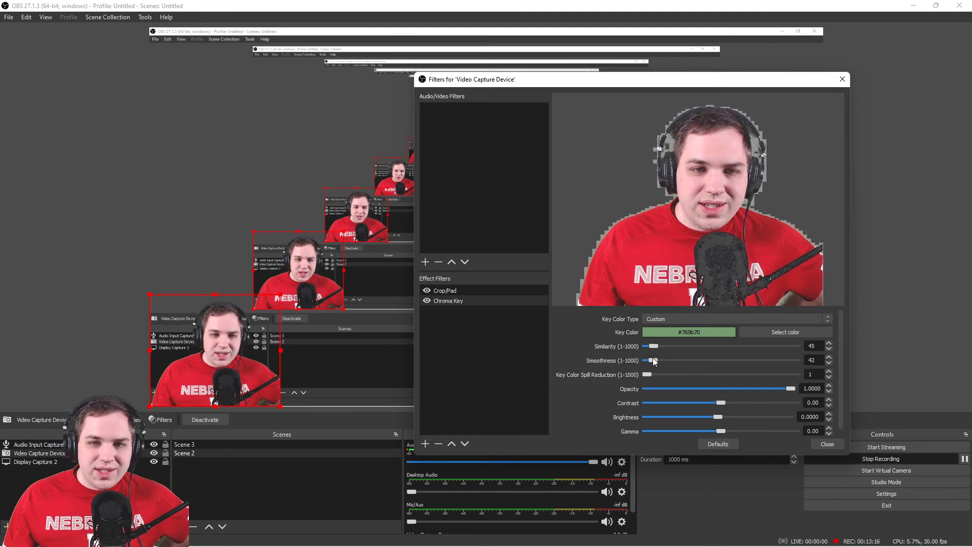
# Enlarge the webcam source on the canvas to check the keyed edges, and reduce the chroma key's smoothness to 8.
pyautogui.click(276, 300)
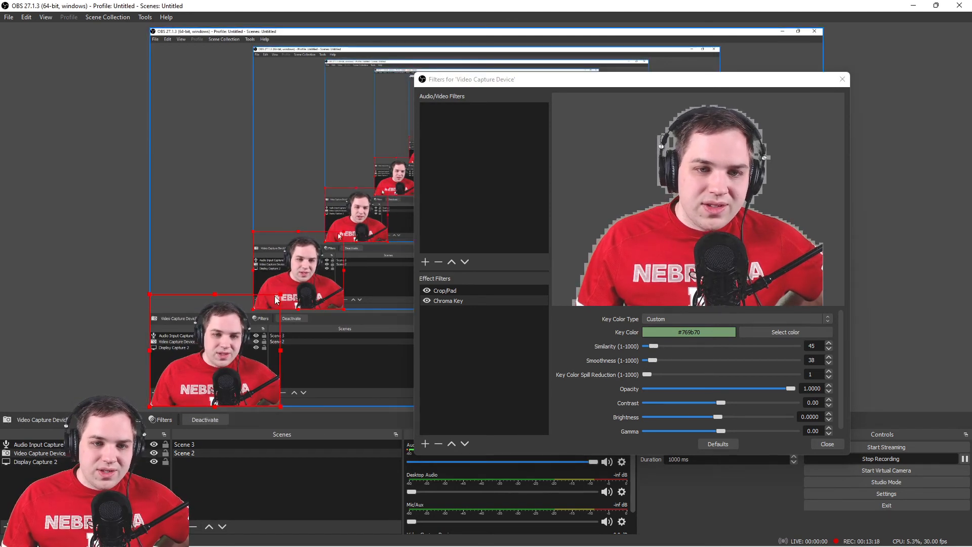
pyautogui.moveTo(280, 292); pyautogui.dragTo(469, 134)
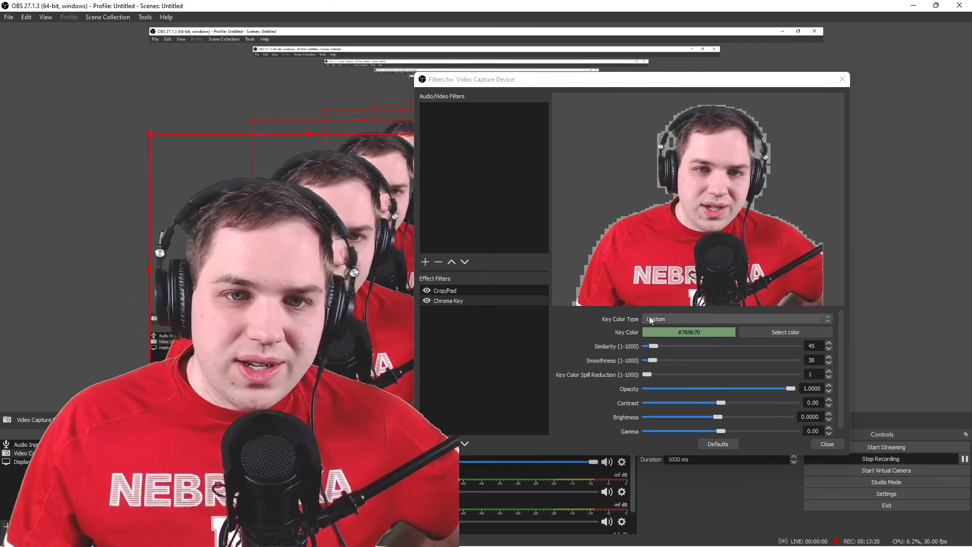
pyautogui.moveTo(654, 361); pyautogui.dragTo(648, 359)
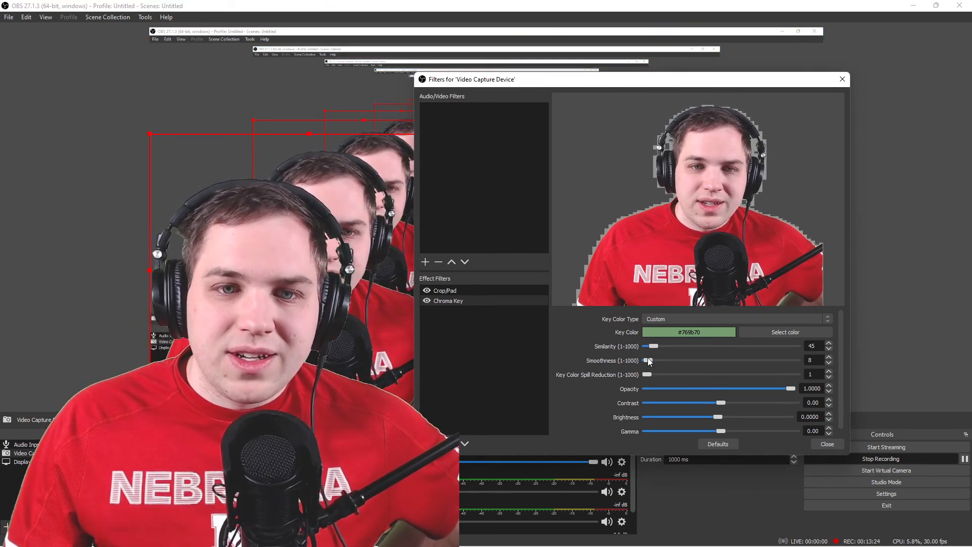
pyautogui.click(827, 444)
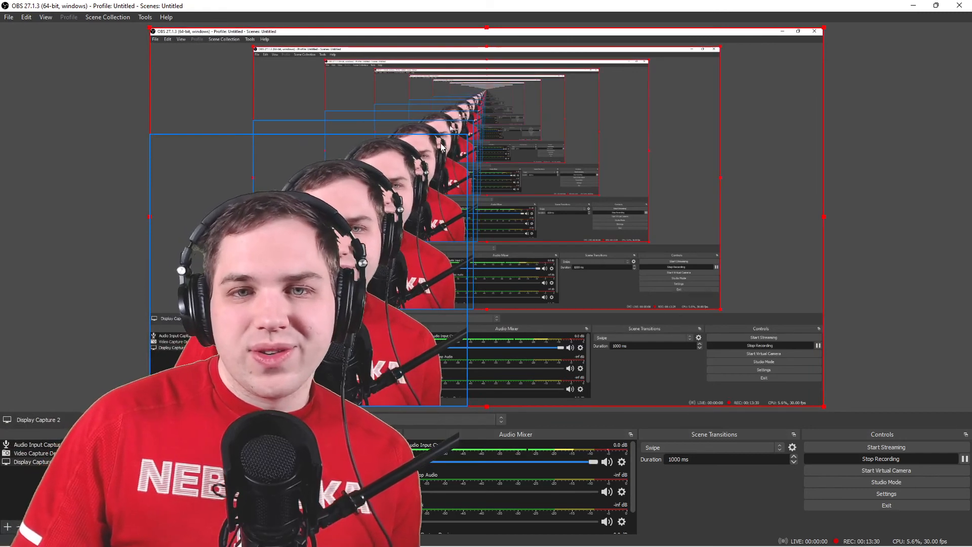
# Select the webcam source and scale it back down into the canvas's lower-left corner.
pyautogui.click(355, 266)
pyautogui.moveTo(466, 135); pyautogui.dragTo(281, 257)
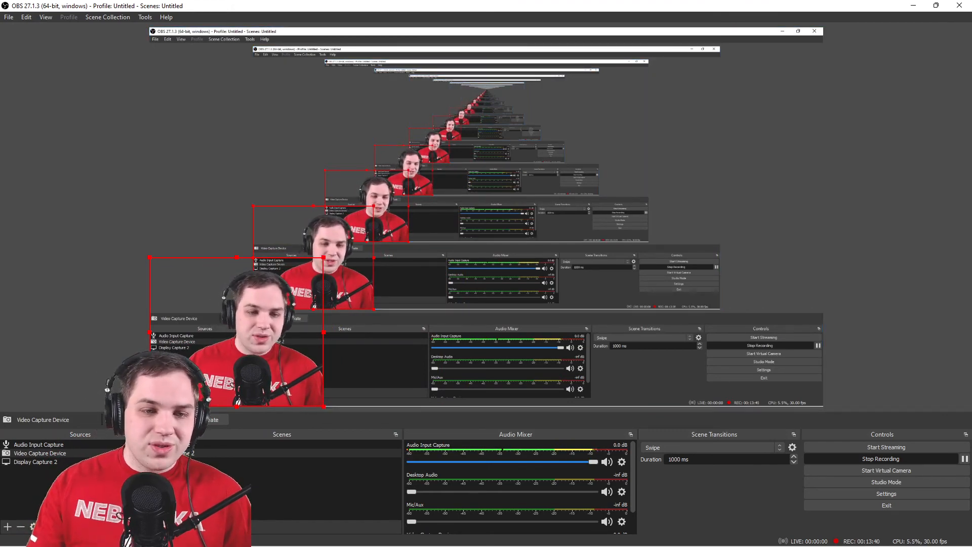
# Review the webcam's Chroma Key filter and the effect filter types available to add, and close the filters.
pyautogui.click(154, 420)
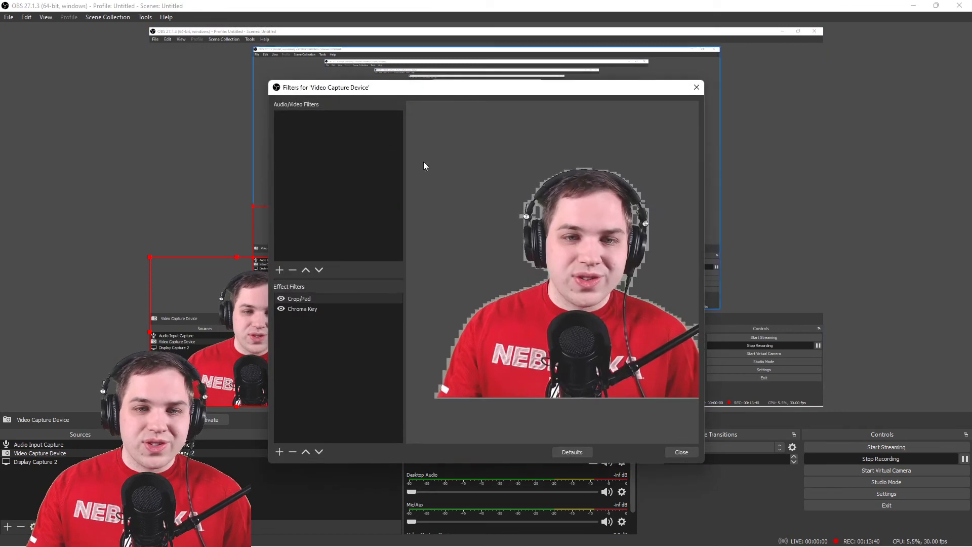
pyautogui.click(297, 307)
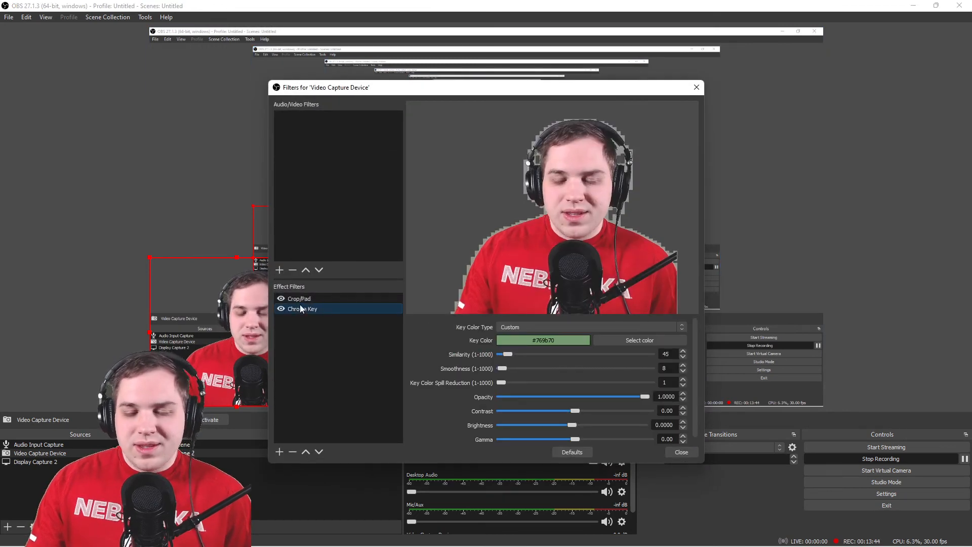
pyautogui.click(280, 451)
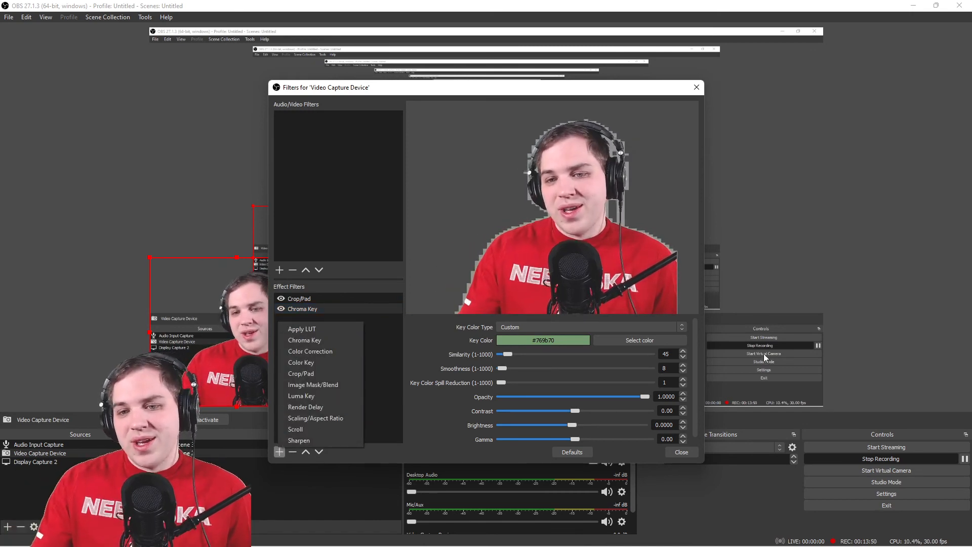
pyautogui.click(680, 450)
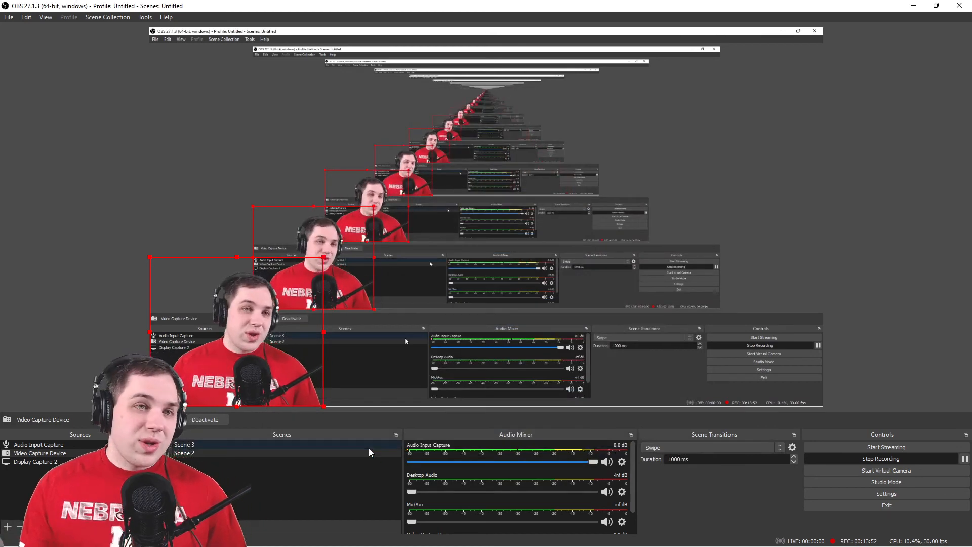